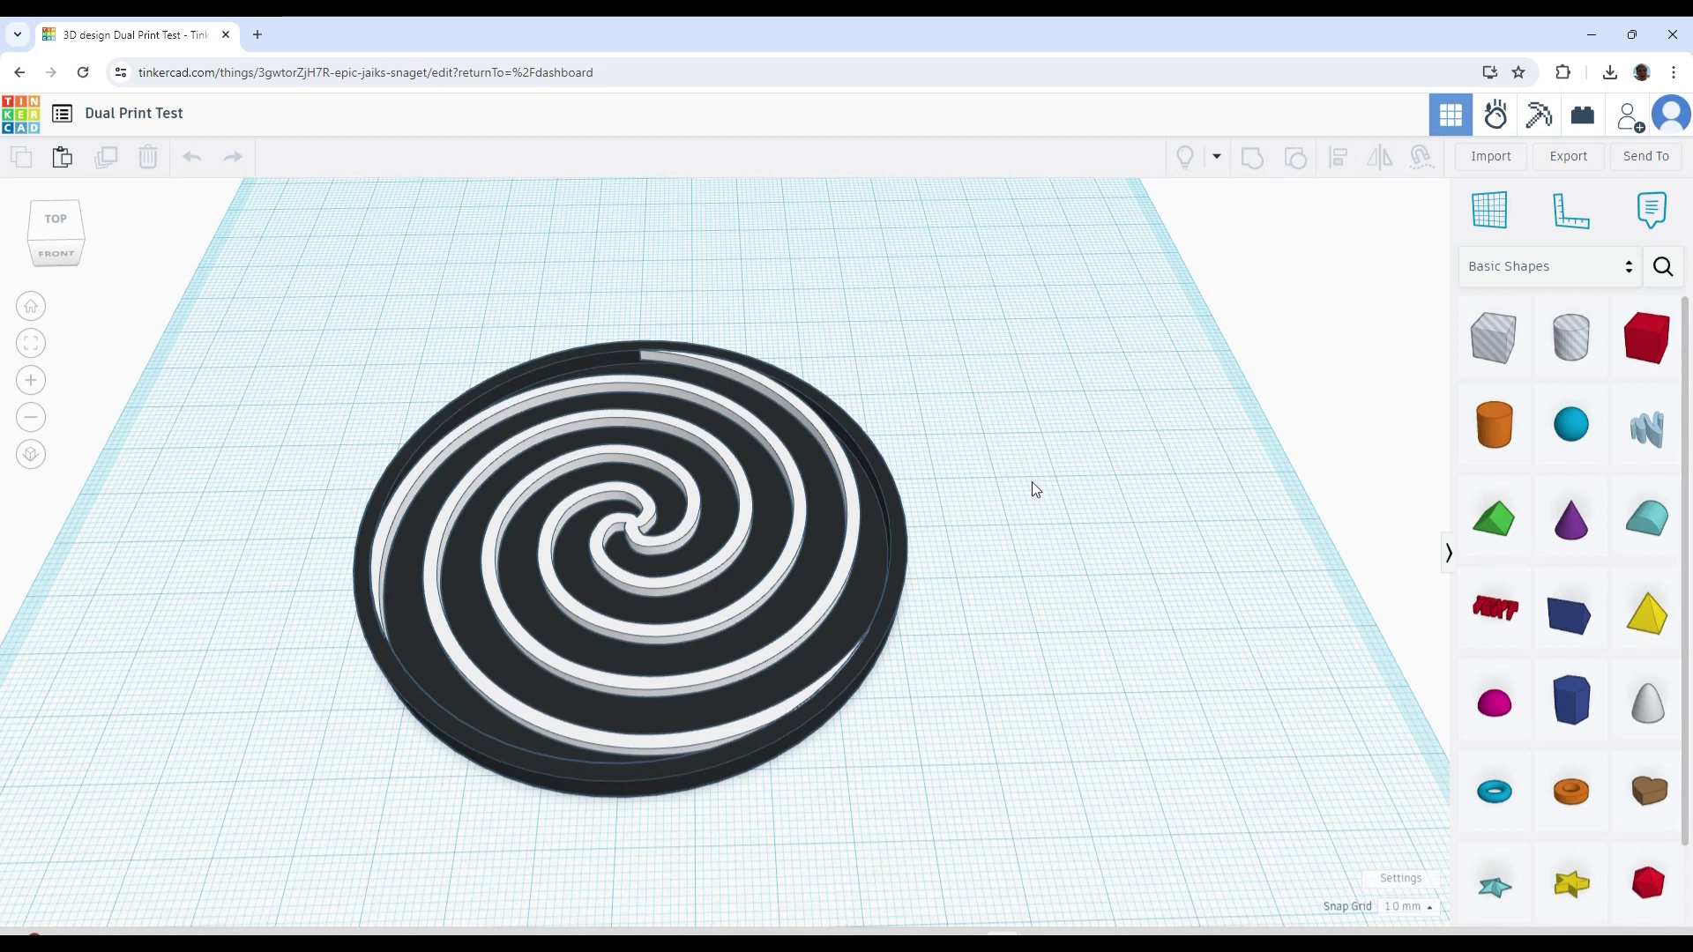
Look around the coaster and select the white spiral instead of the black base
{"action": "right_click_drag", "start_coordinate": [1000, 555], "coordinate": [1013, 469]}
{"action": "right_click_drag", "start_coordinate": [1019, 531], "coordinate": [1003, 549]}
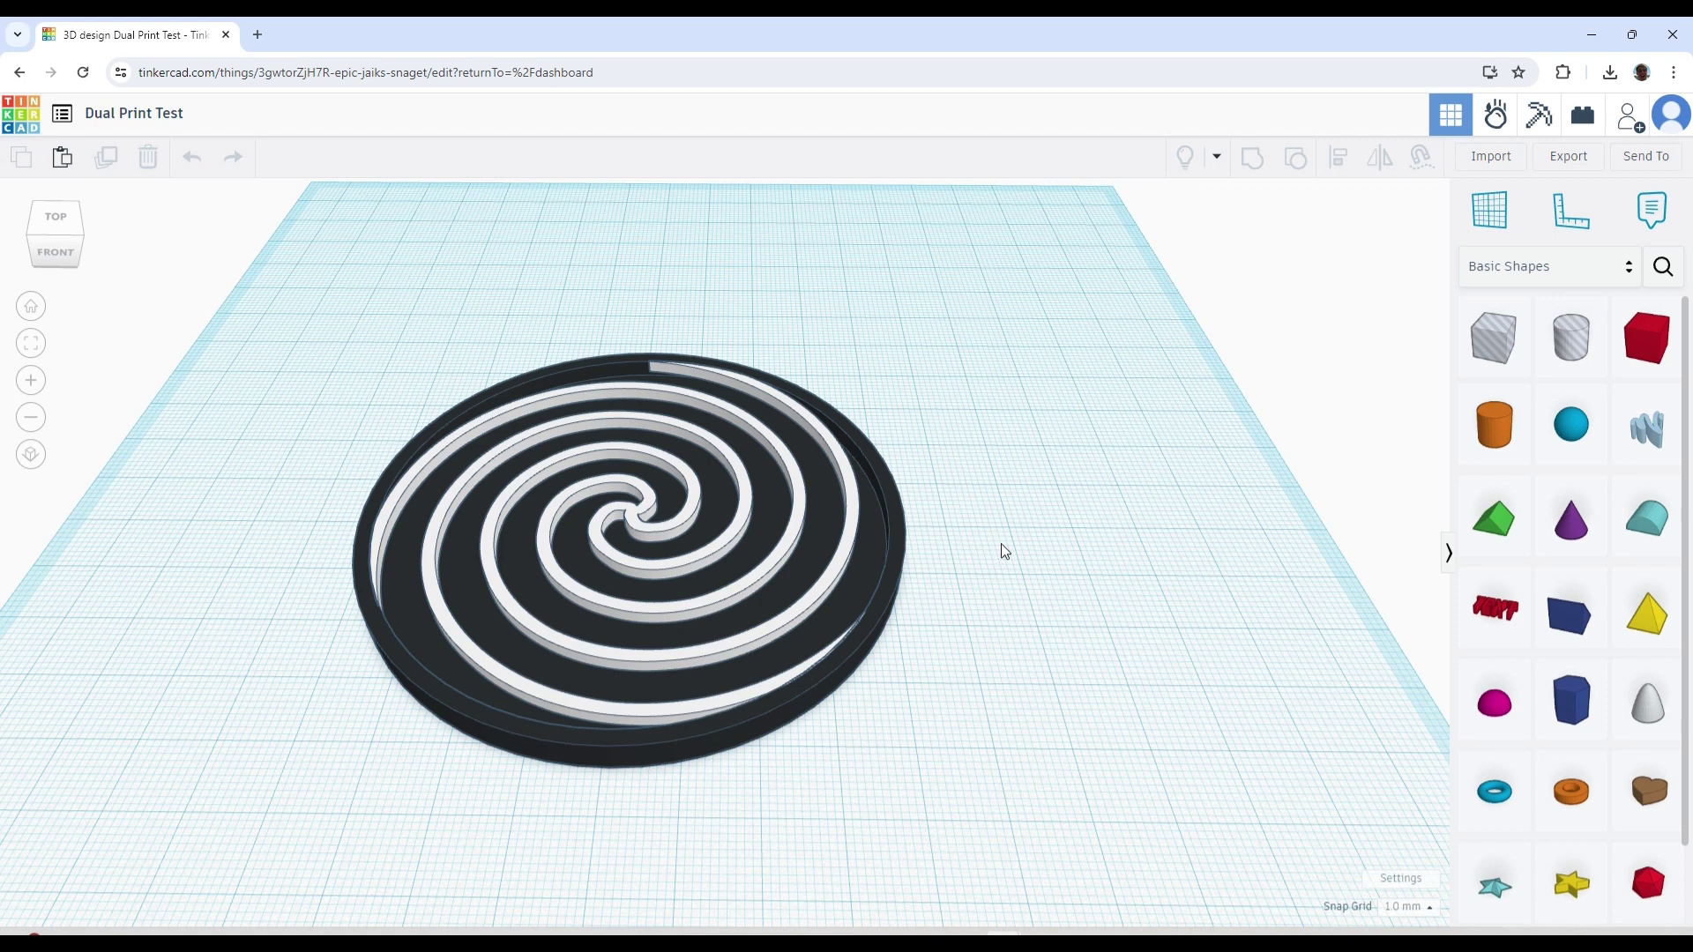
{"action": "right_click_drag", "start_coordinate": [976, 602], "coordinate": [999, 600]}
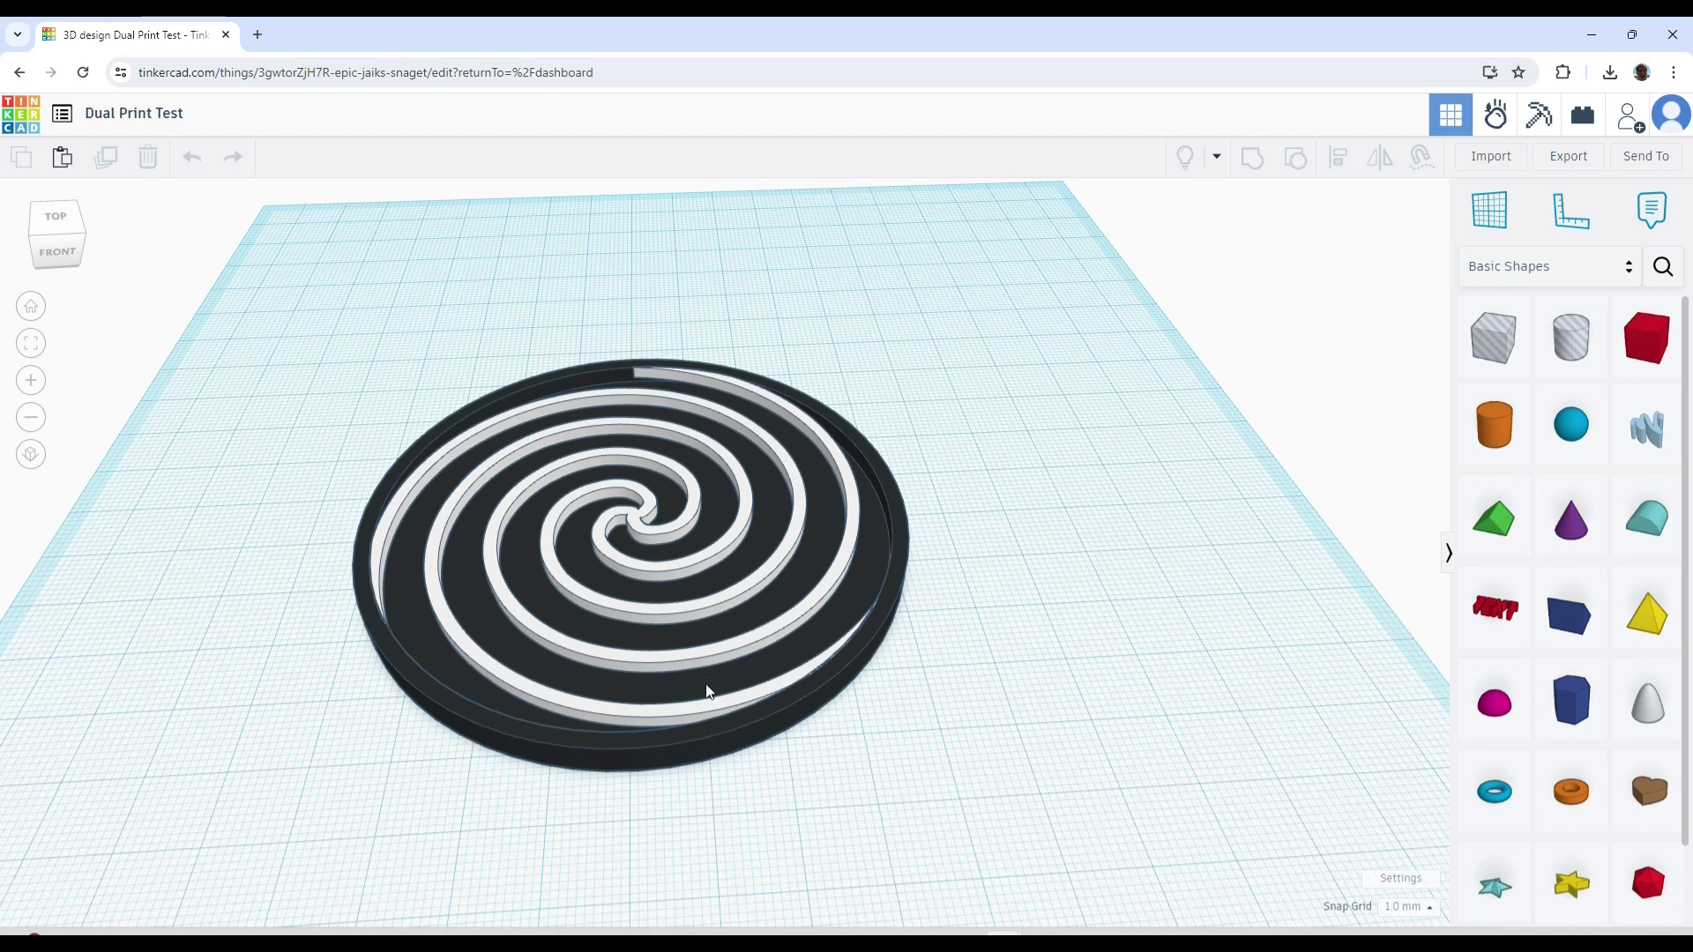
{"action": "right_click_drag", "start_coordinate": [934, 714], "coordinate": [955, 688]}
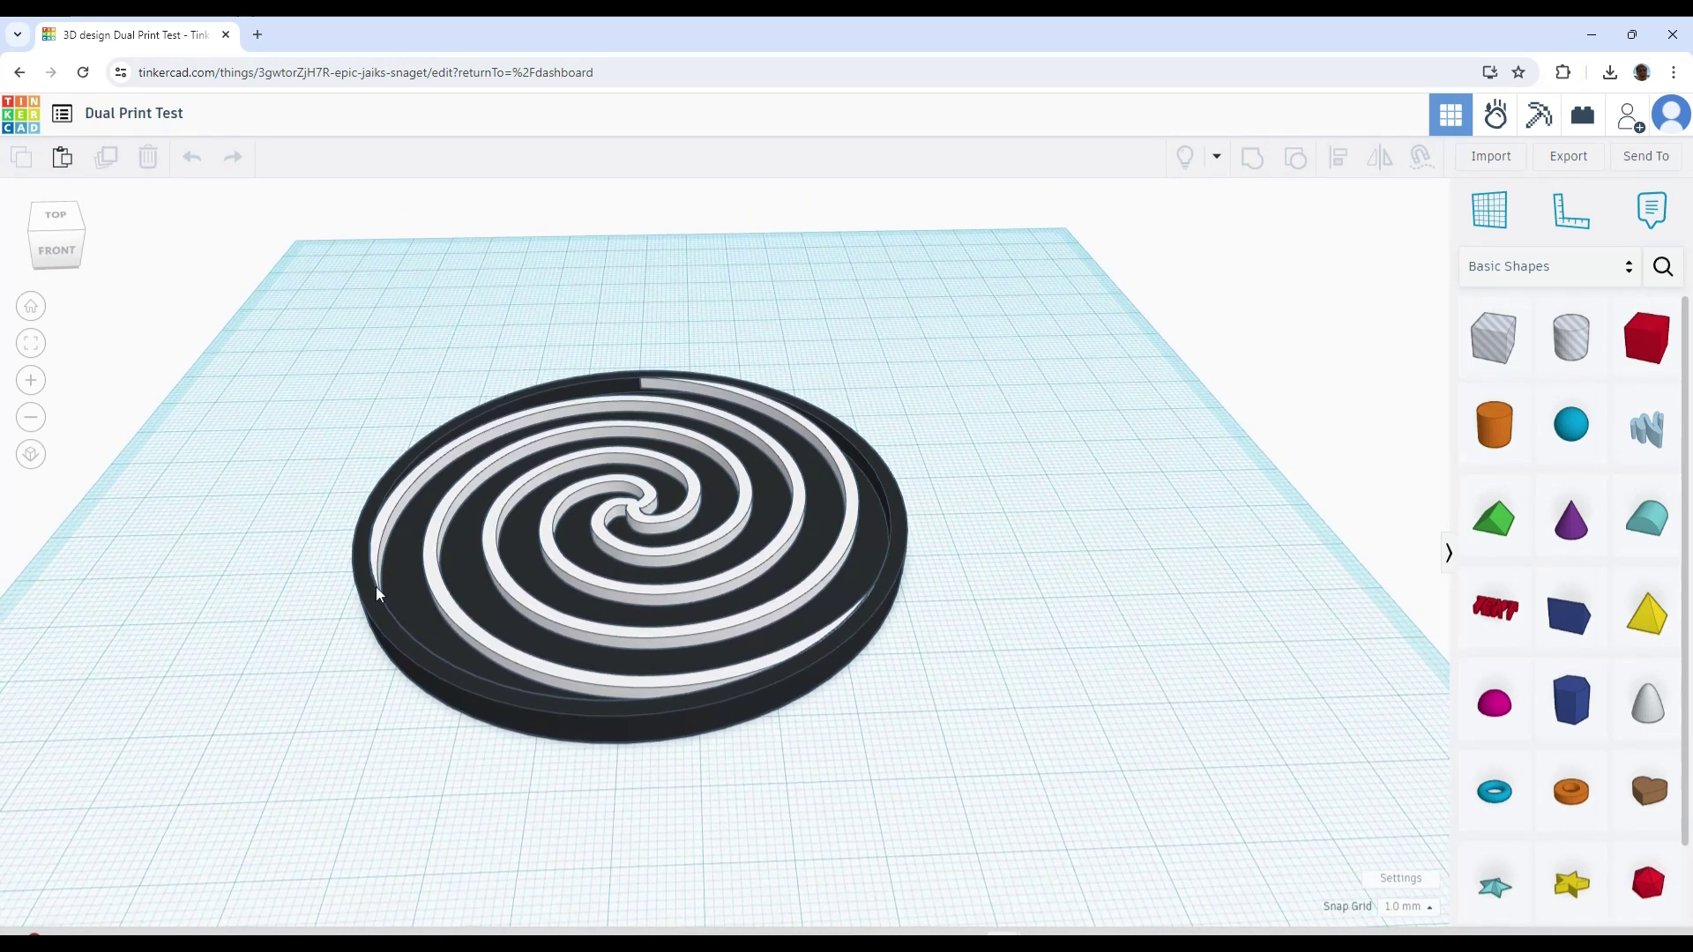
{"action": "left_click", "coordinate": [530, 708]}
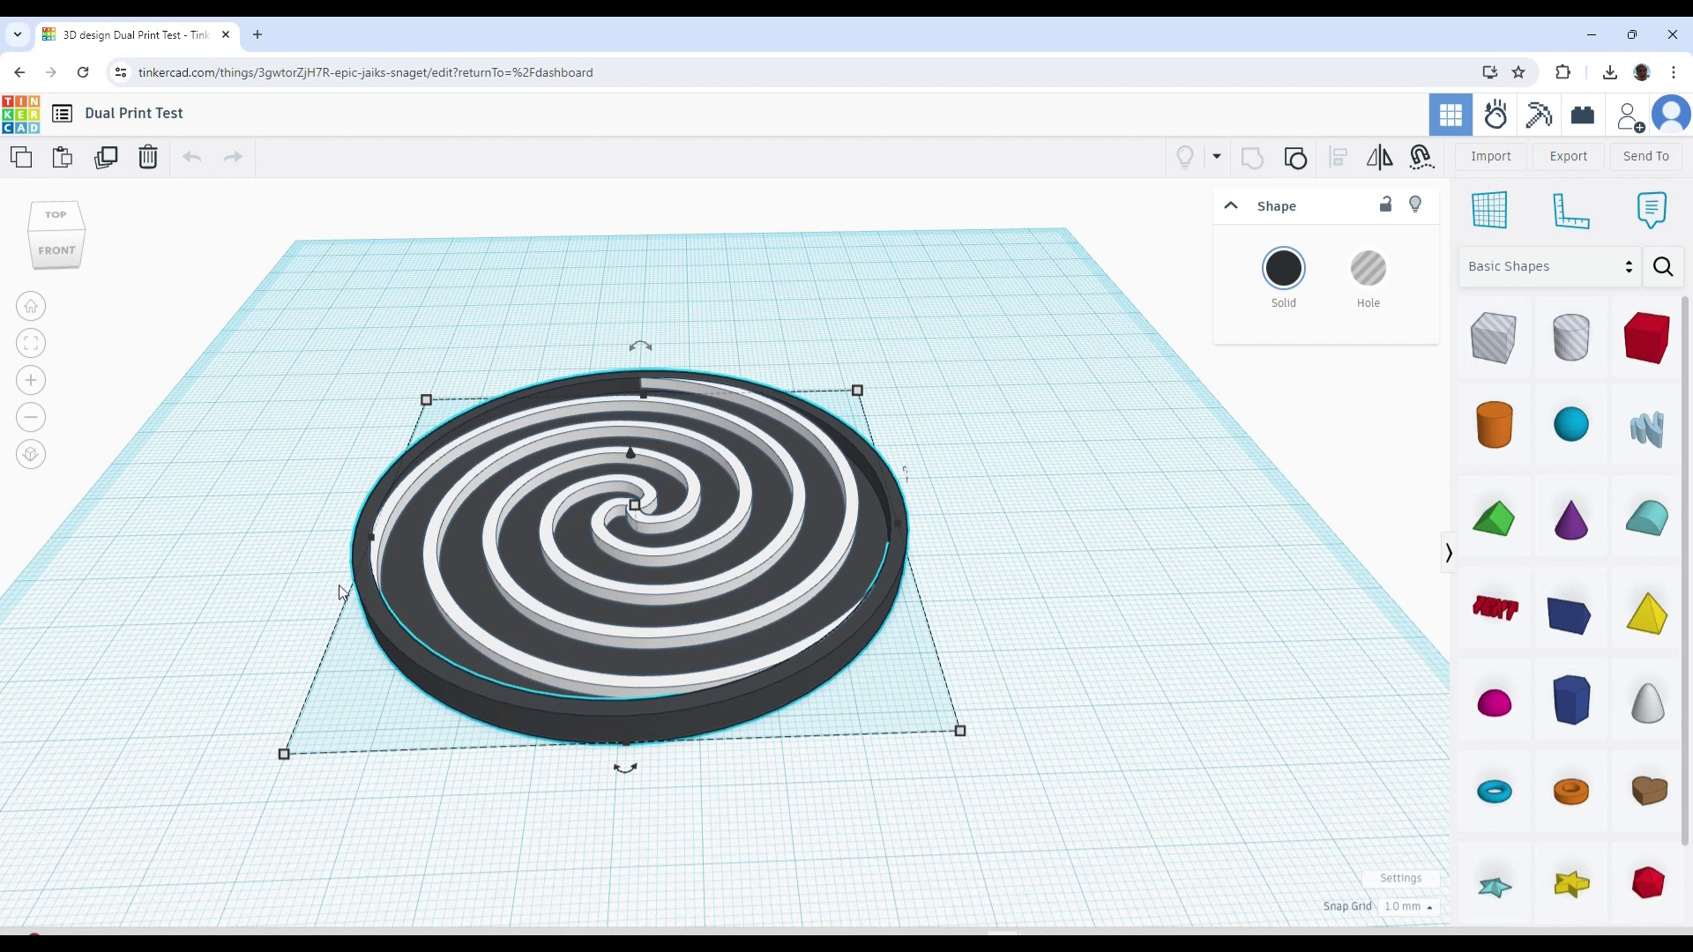
{"action": "left_click", "coordinate": [268, 534]}
{"action": "left_click", "coordinate": [616, 550]}
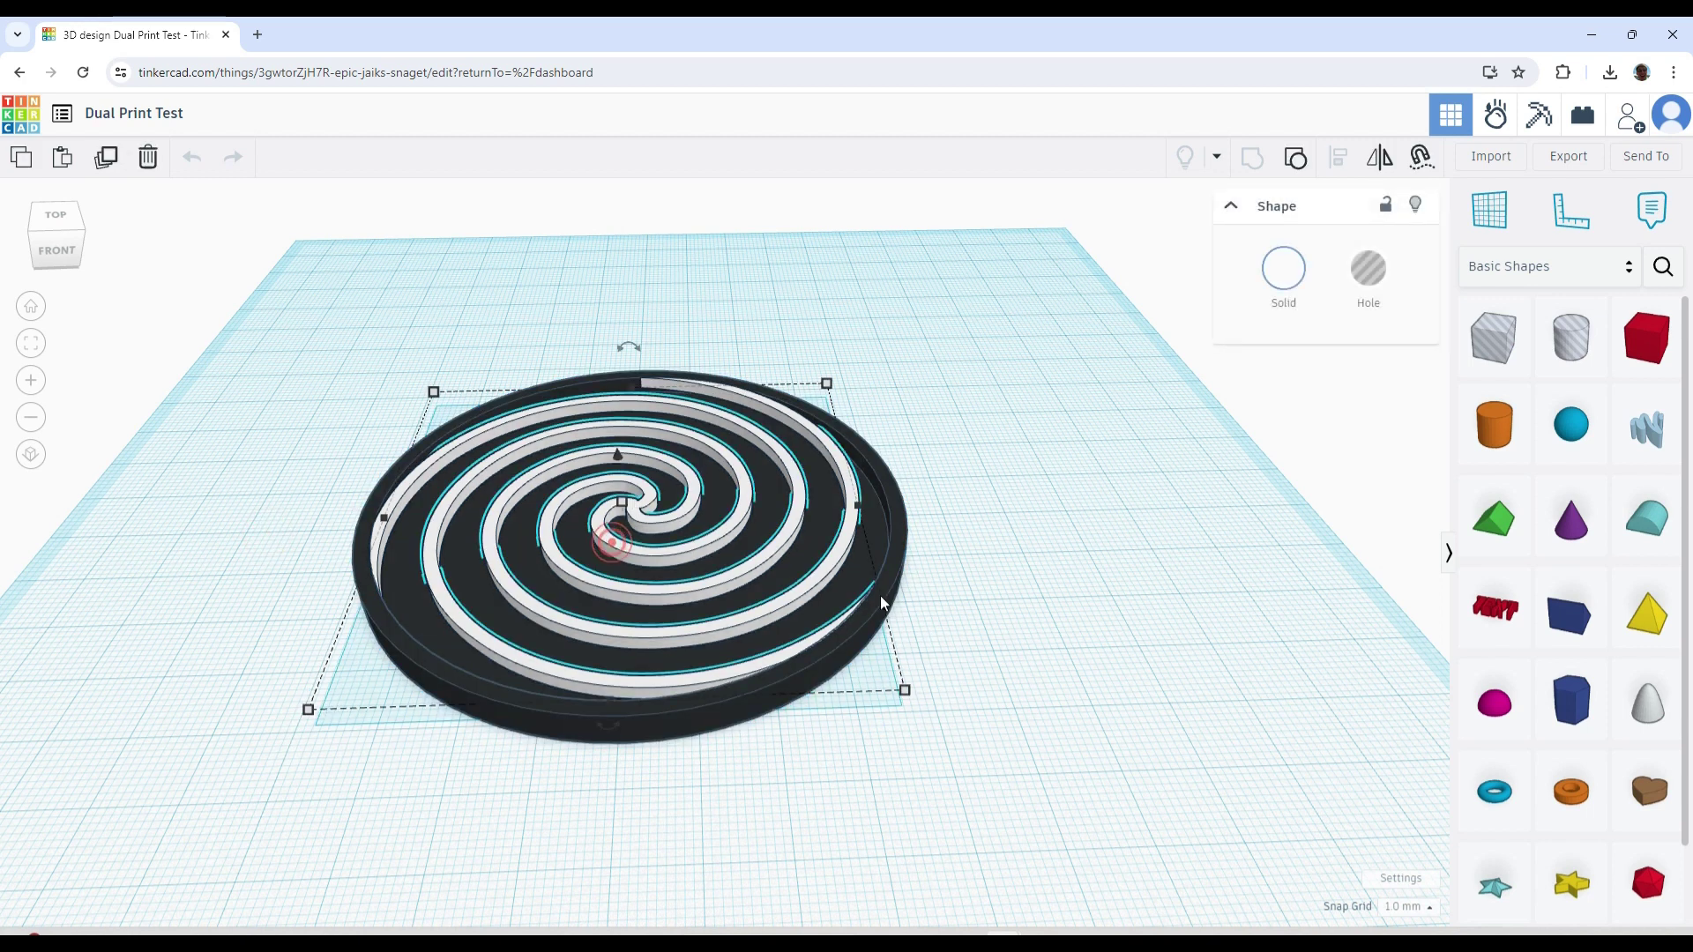
Lift the spiral up, lower it back to about 3 mm, and check it from the side
{"action": "right_click_drag", "start_coordinate": [1025, 536], "coordinate": [731, 469]}
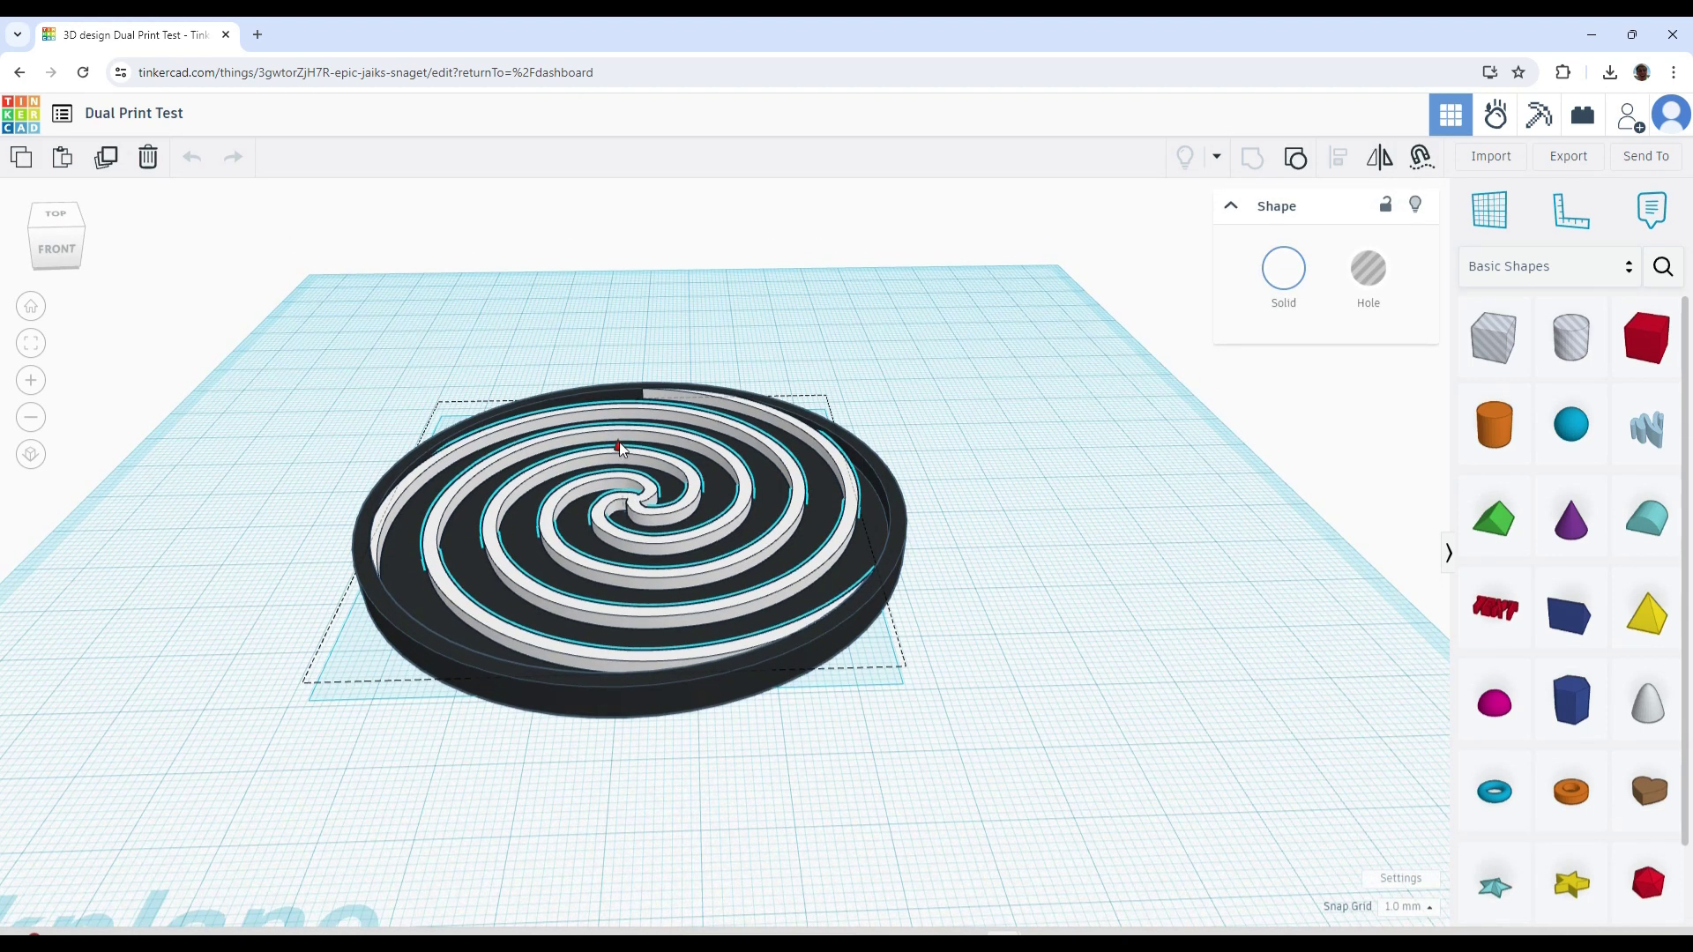
{"action": "left_click_drag", "start_coordinate": [618, 445], "coordinate": [607, 328]}
{"action": "right_click_drag", "start_coordinate": [608, 328], "coordinate": [726, 383]}
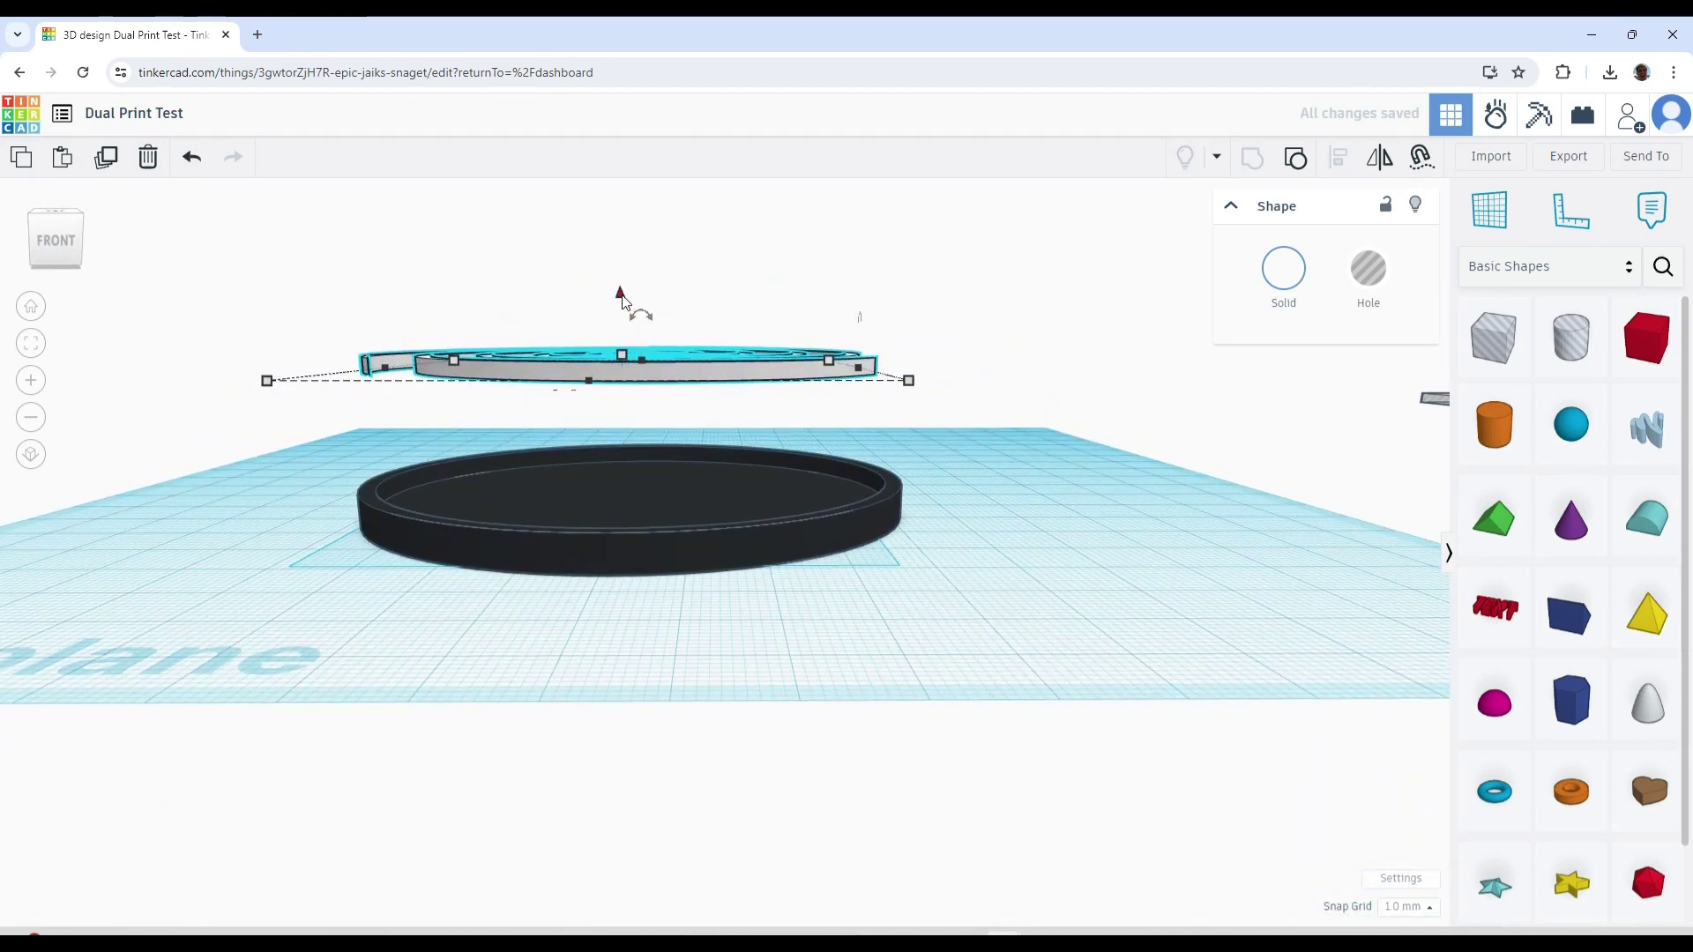
{"action": "mouse_move", "coordinate": [619, 291]}
{"action": "left_mouse_down"}
{"action": "mouse_move", "coordinate": [605, 423]}
{"action": "mouse_move", "coordinate": [616, 415]}
{"action": "left_mouse_up"}
{"action": "right_click_drag", "start_coordinate": [636, 359], "coordinate": [632, 437]}
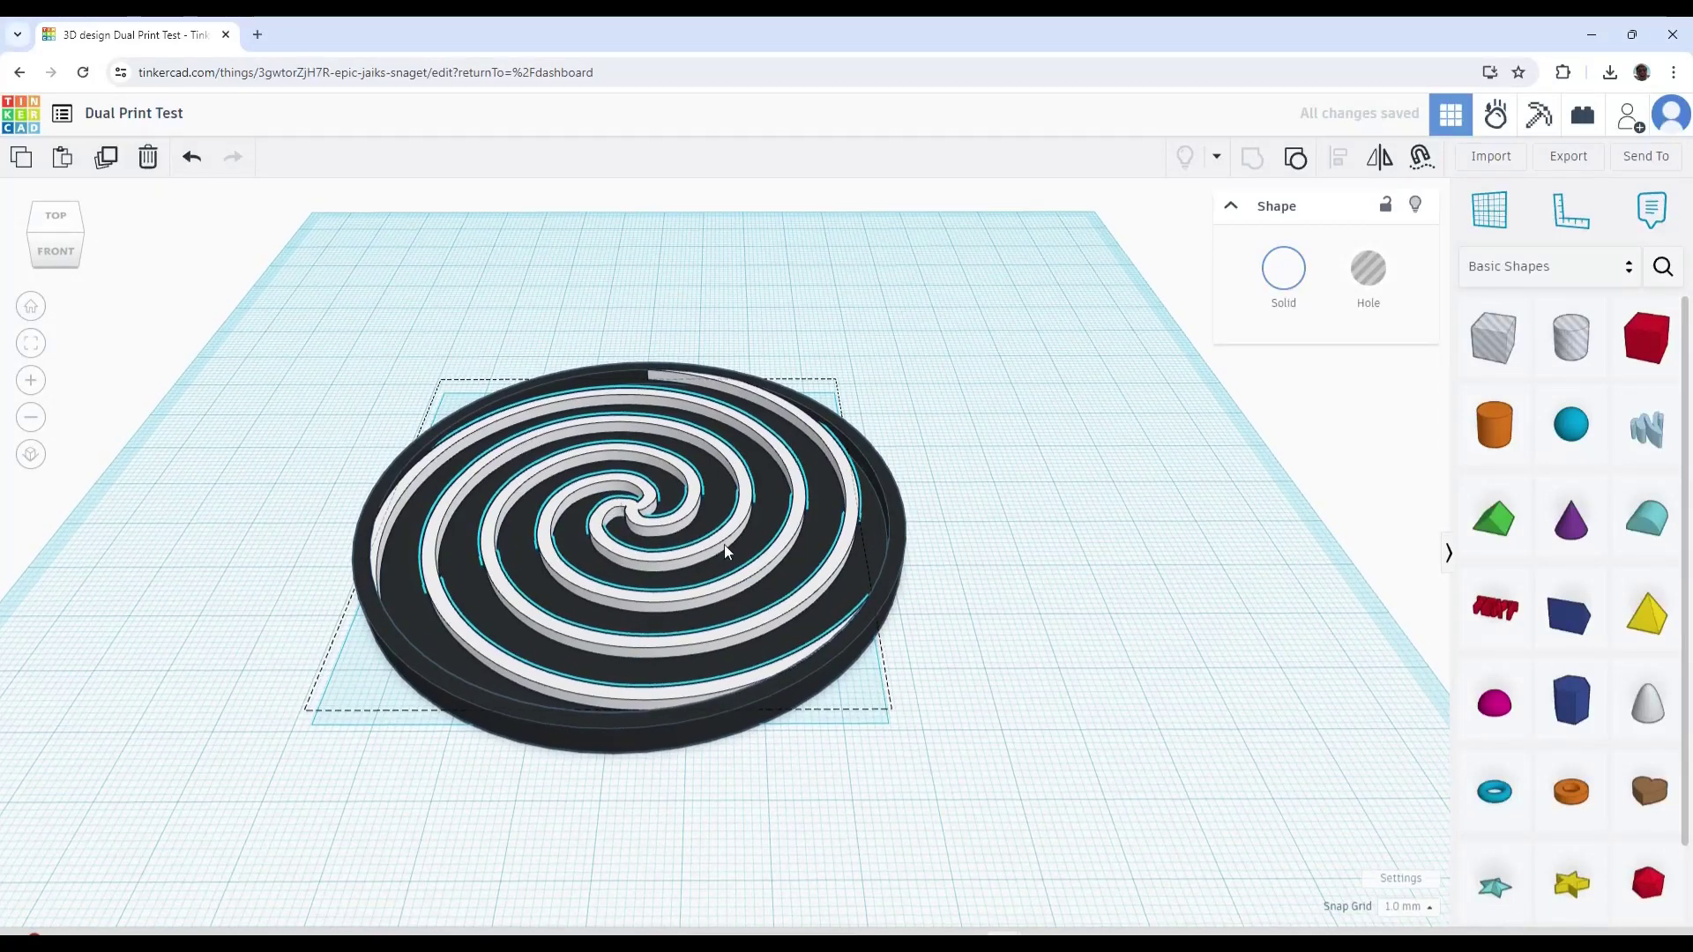
{"action": "right_click_drag", "start_coordinate": [725, 552], "coordinate": [661, 480]}
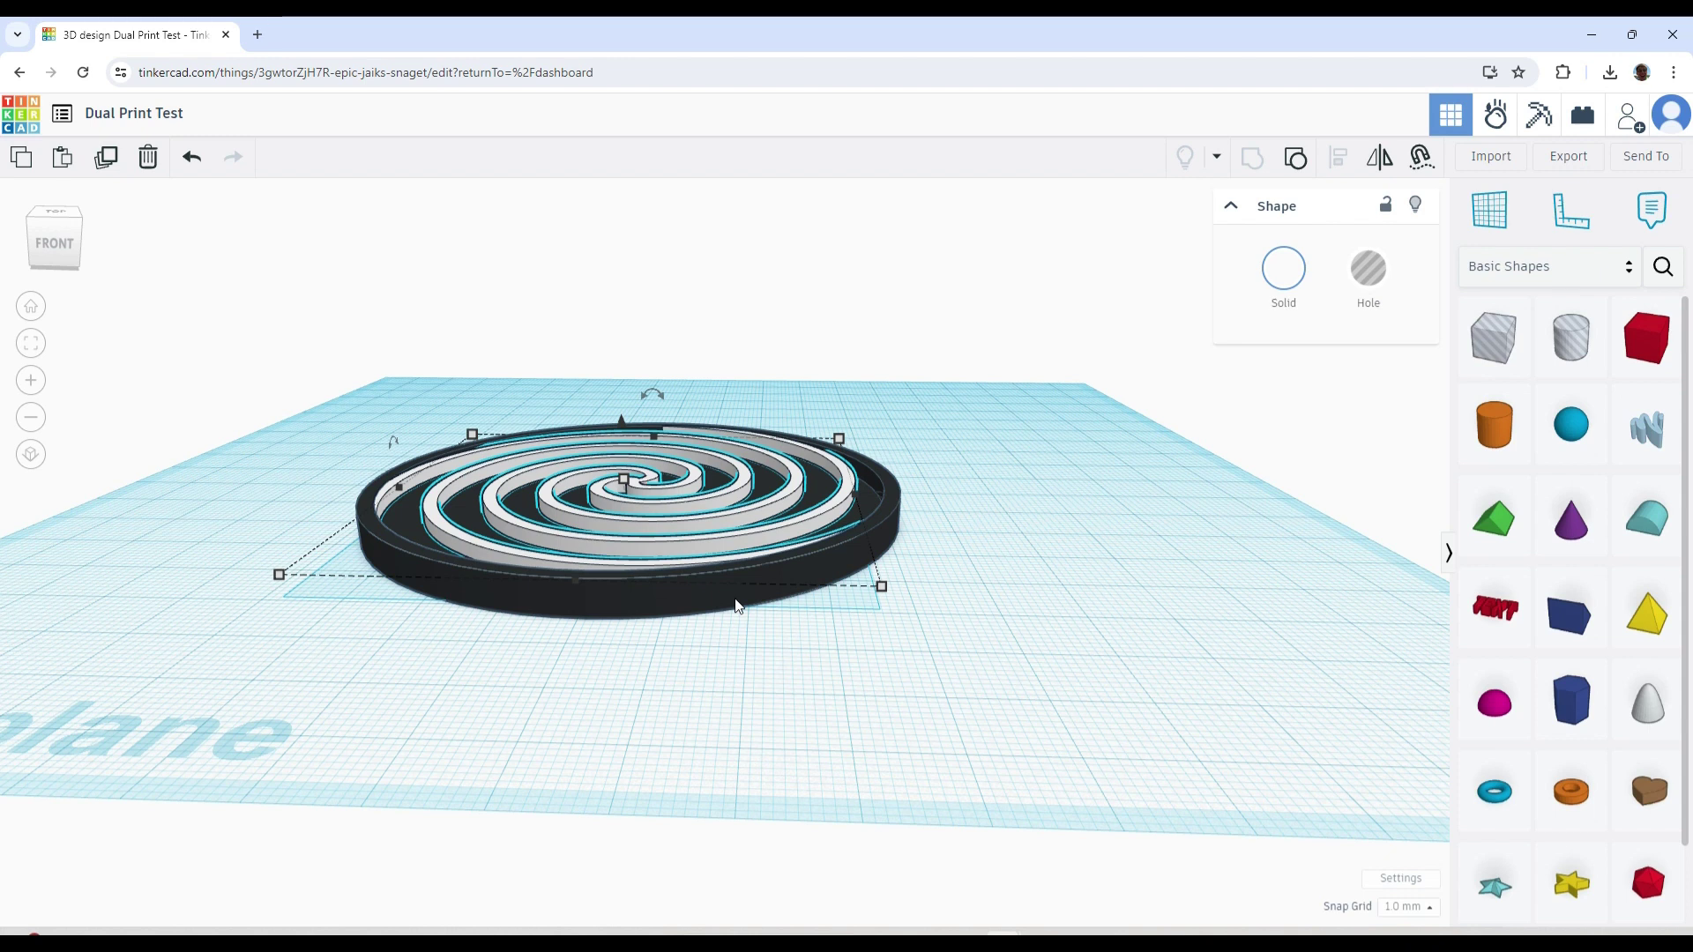
{"action": "left_click", "coordinate": [774, 313]}
{"action": "right_click_drag", "start_coordinate": [774, 350], "coordinate": [782, 362]}
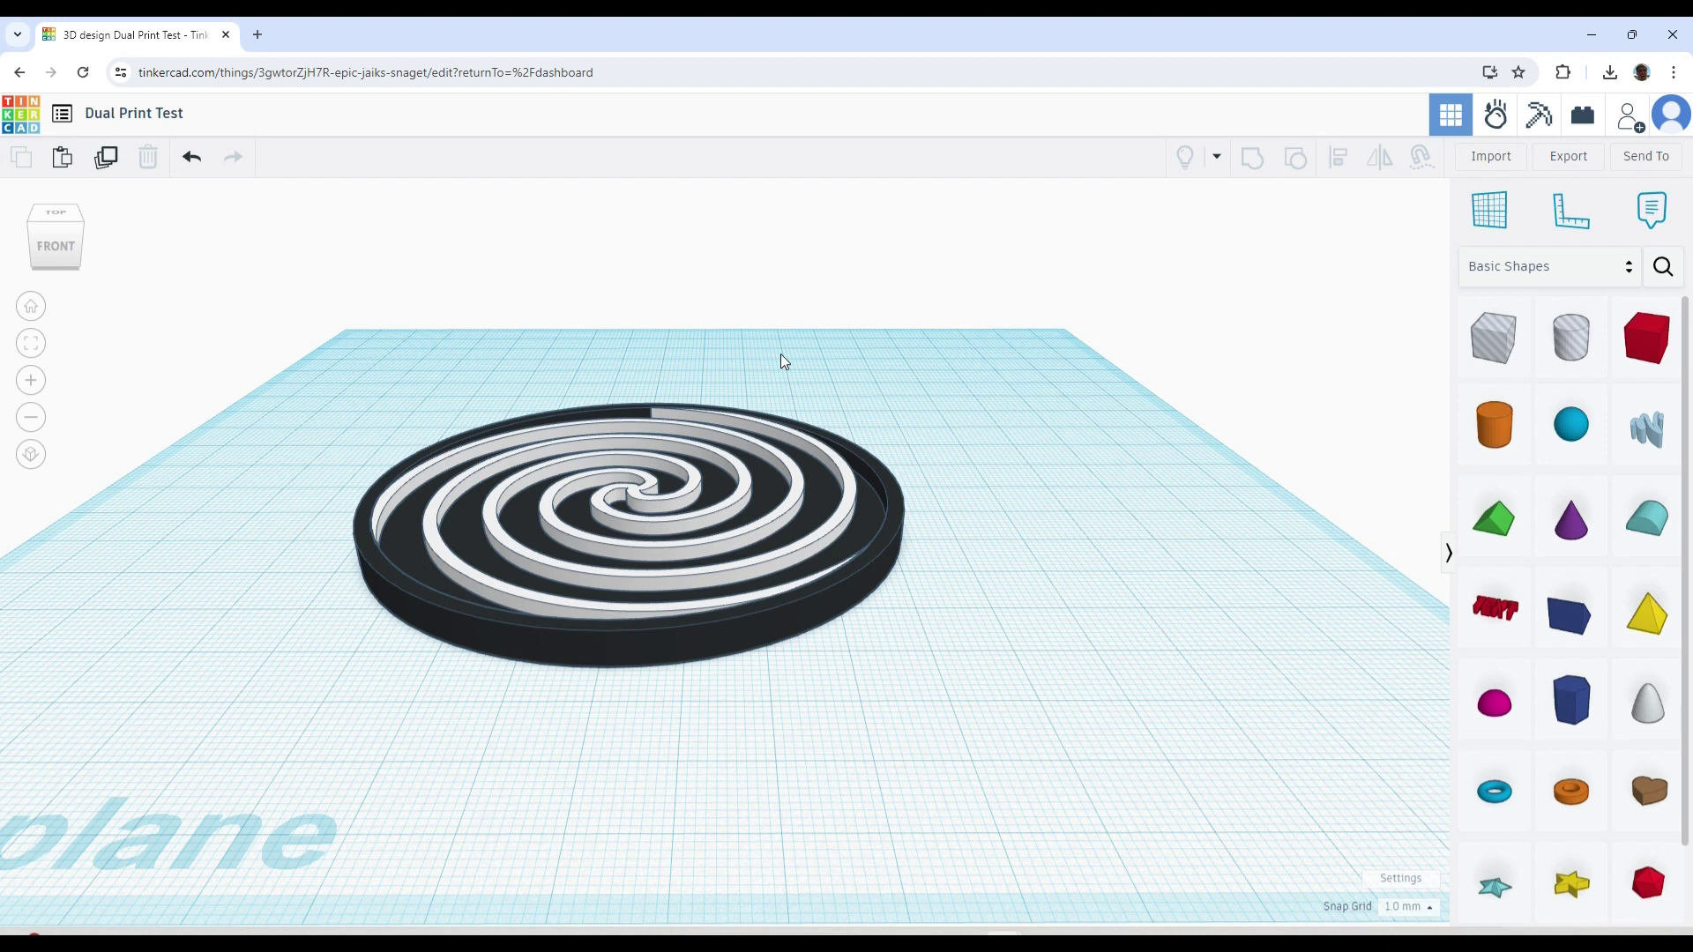
Drop the white spiral's elevation to 1 mm inside the base
{"action": "left_click", "coordinate": [653, 501]}
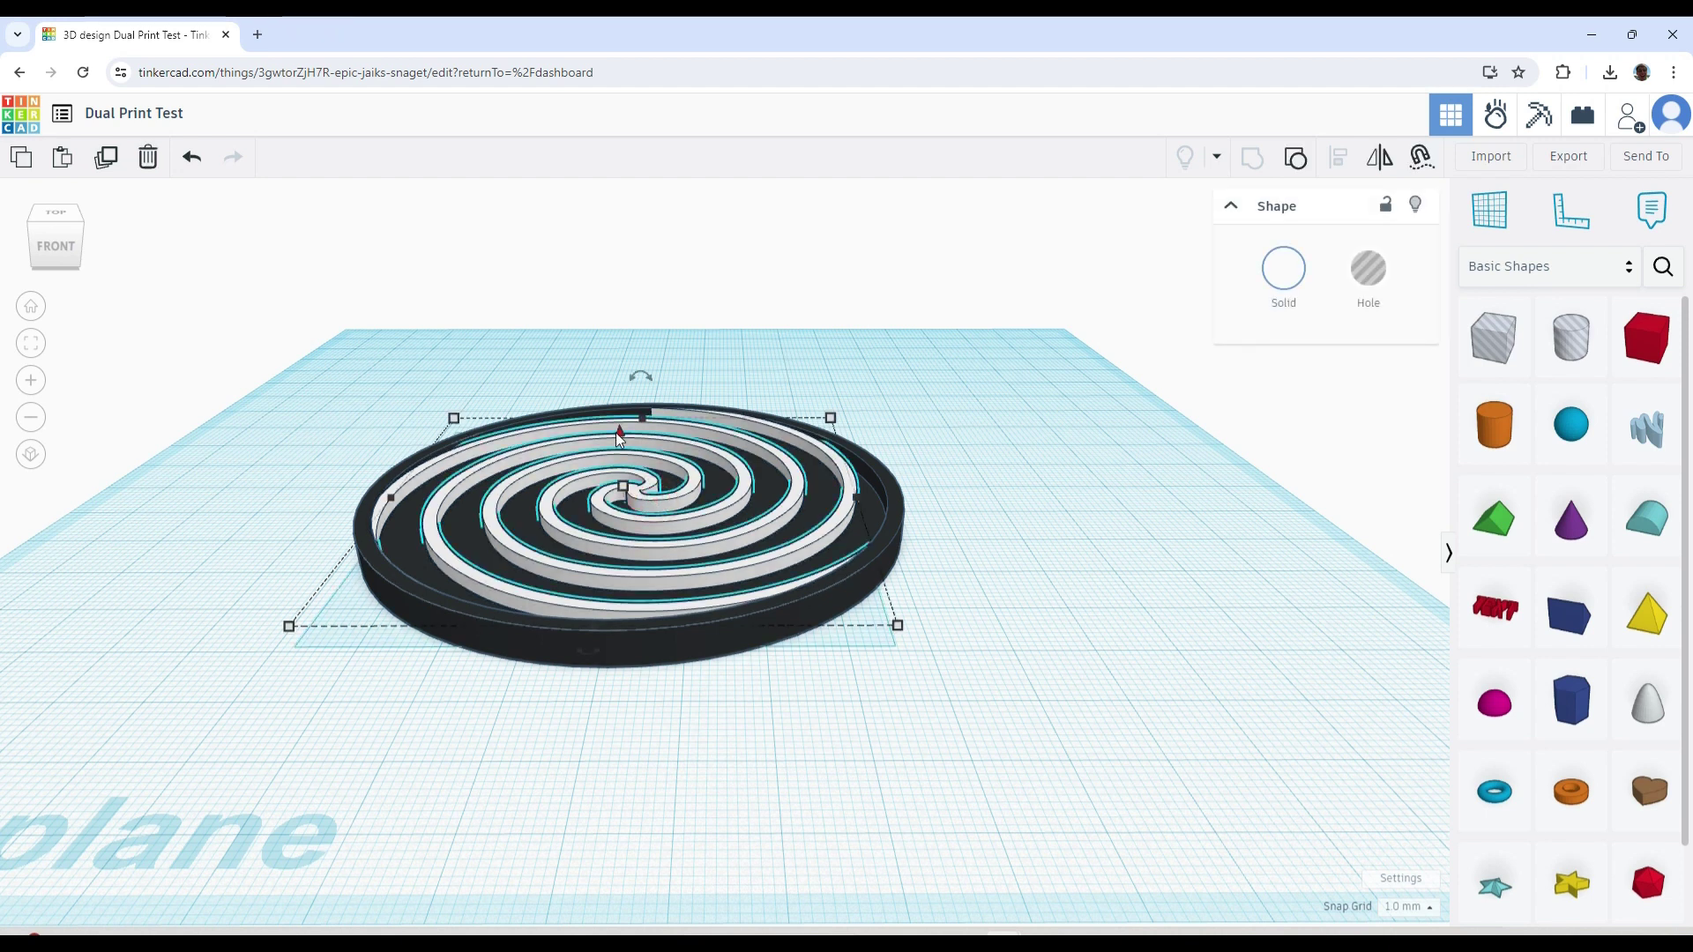
{"action": "left_click_drag", "start_coordinate": [619, 435], "coordinate": [617, 437]}
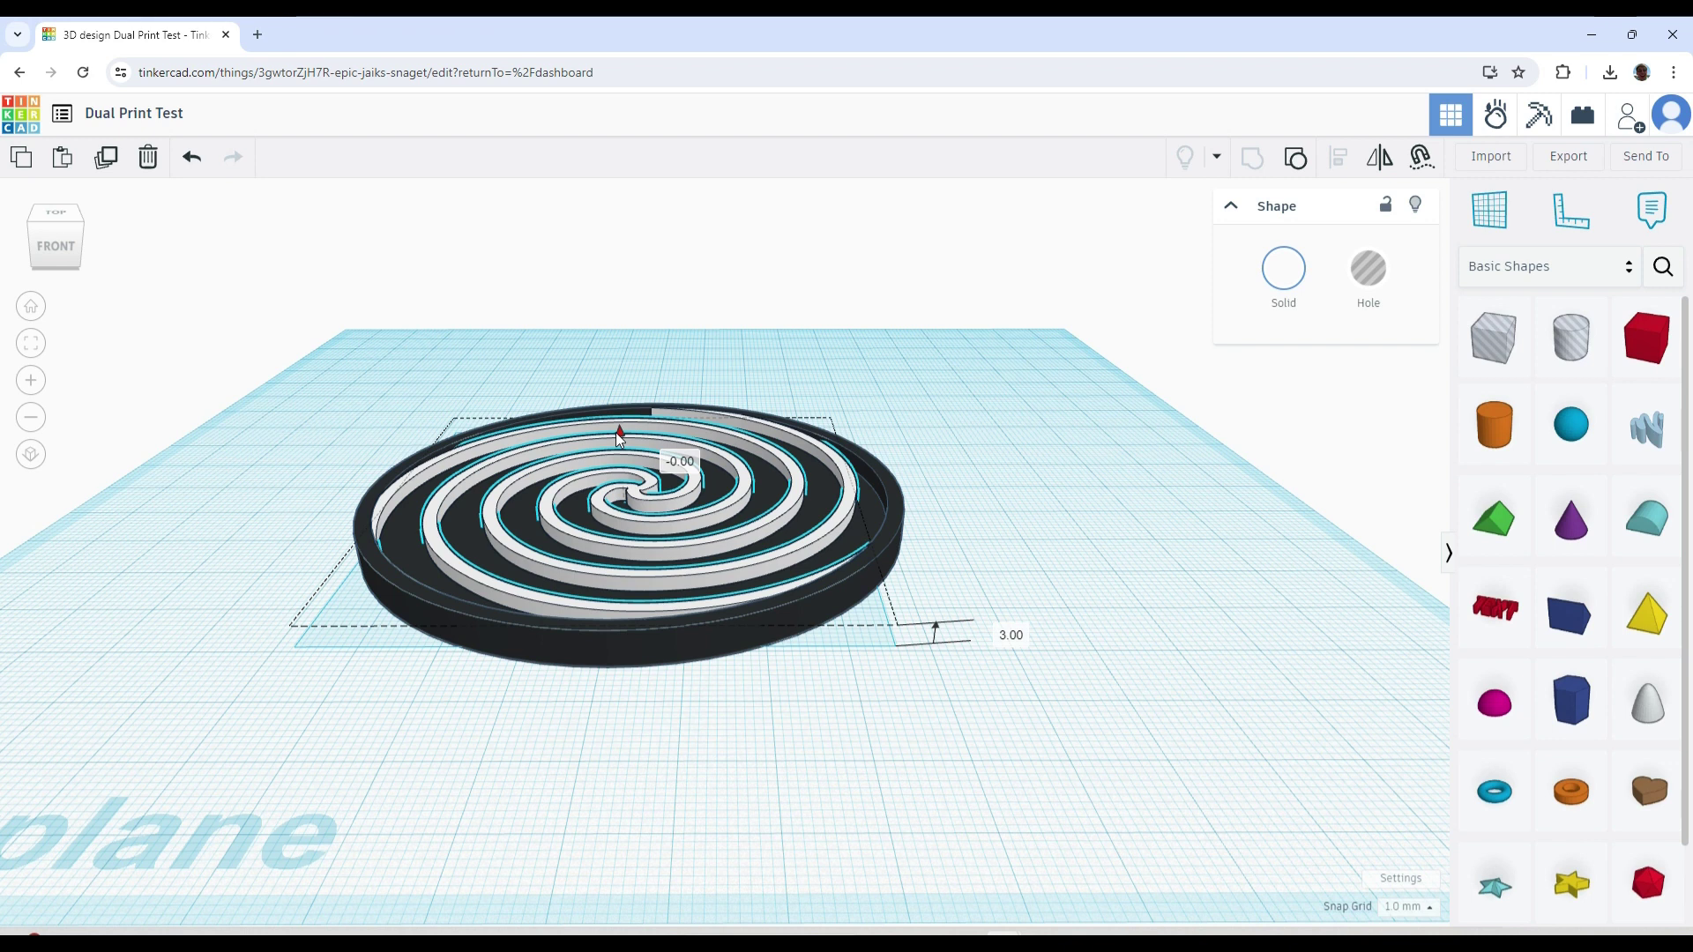
{"action": "left_click_drag", "start_coordinate": [618, 436], "coordinate": [622, 450]}
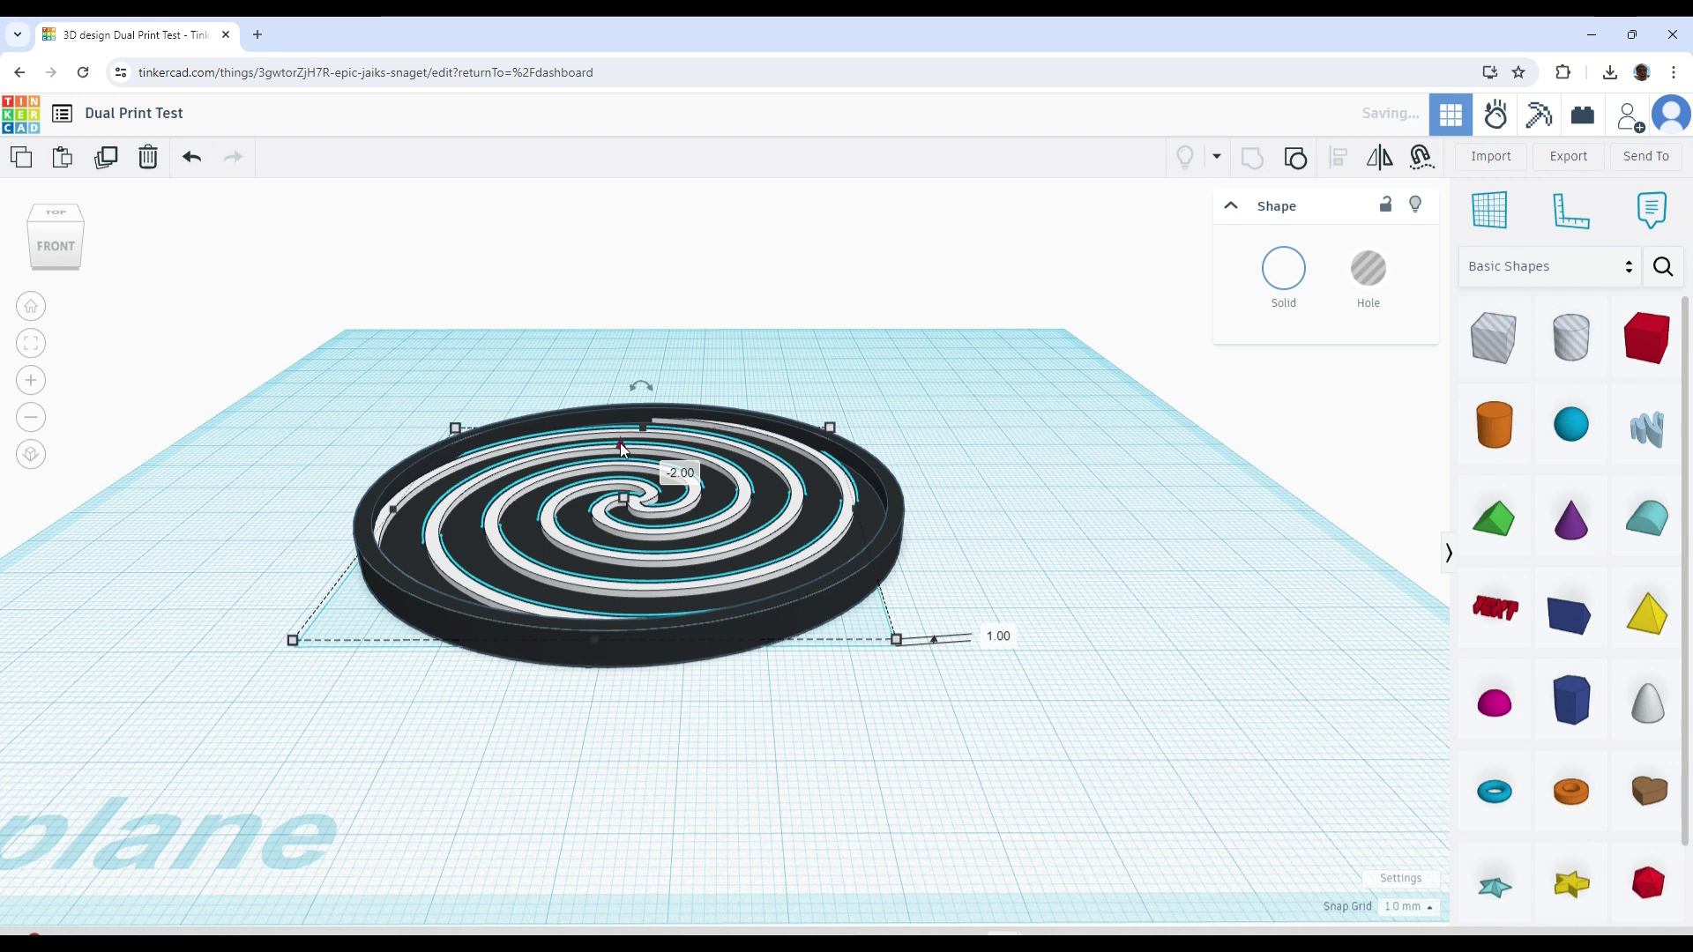
{"action": "left_click", "coordinate": [1014, 484]}
{"action": "right_click_drag", "start_coordinate": [1014, 484], "coordinate": [999, 542]}
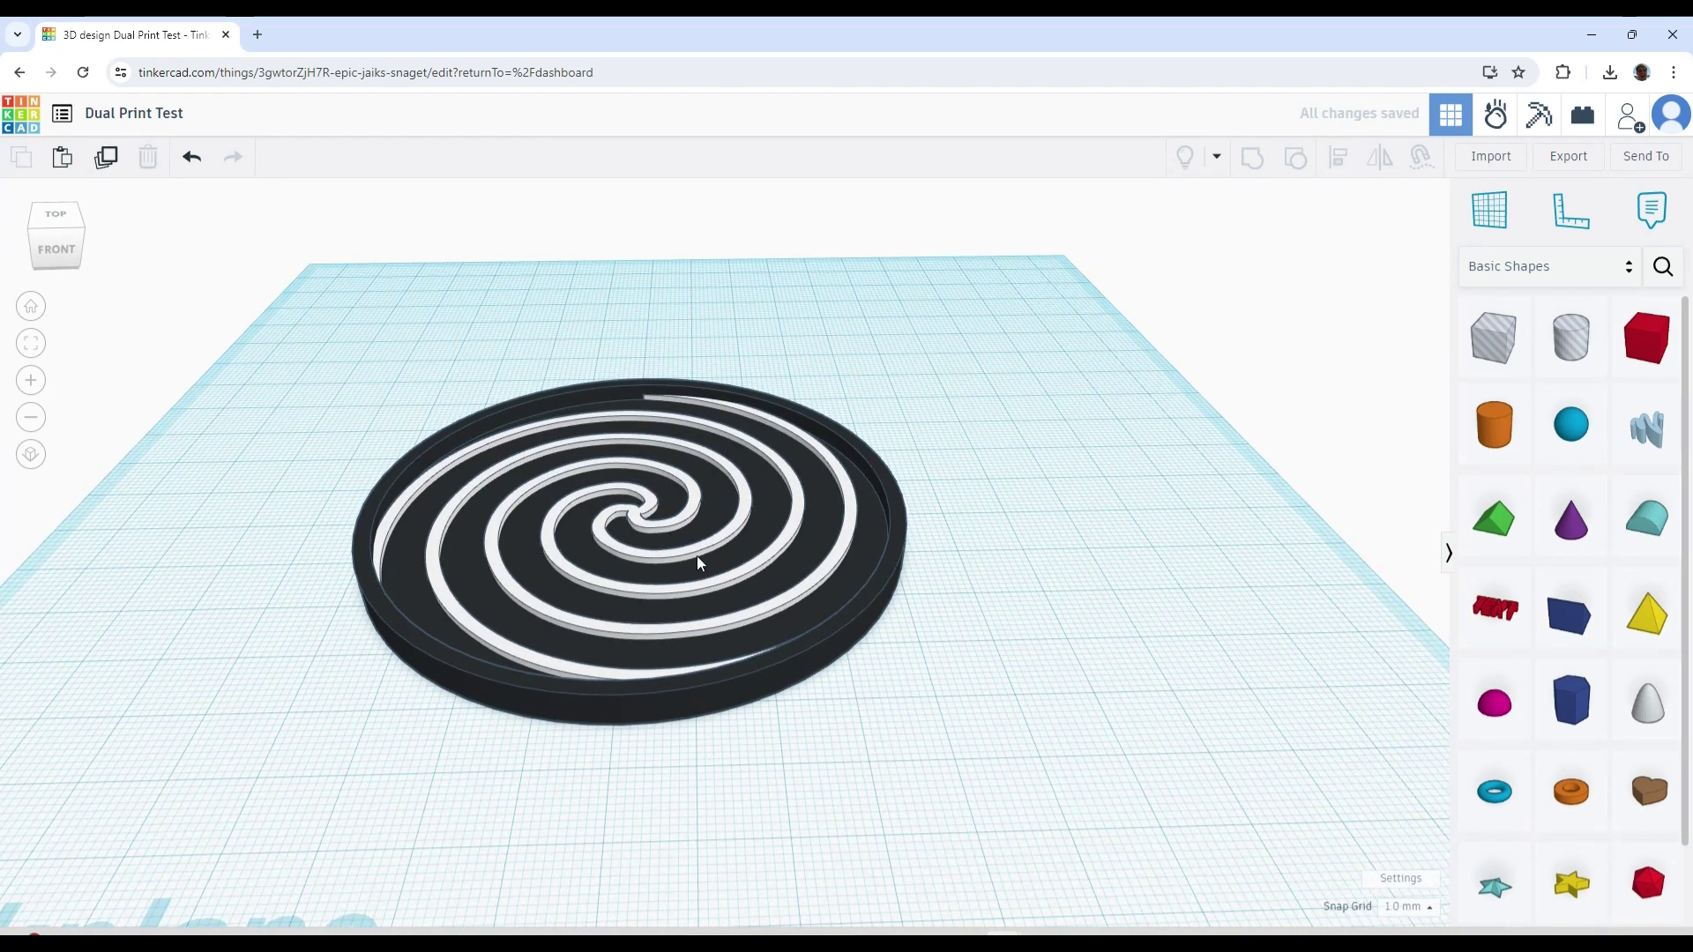
{"action": "scroll", "coordinate": [682, 566], "scroll_direction": "up", "scroll_amount": 2}
{"action": "mouse_move", "coordinate": [775, 626]}
{"action": "right_mouse_down"}
{"action": "mouse_move", "coordinate": [778, 573]}
{"action": "mouse_move", "coordinate": [914, 568]}
{"action": "mouse_move", "coordinate": [602, 500]}
{"action": "right_mouse_up"}
Make the spiral walls taller with the height handle, then select the black base
{"action": "left_click", "coordinate": [598, 492]}
{"action": "left_click_drag", "start_coordinate": [586, 440], "coordinate": [587, 426]}
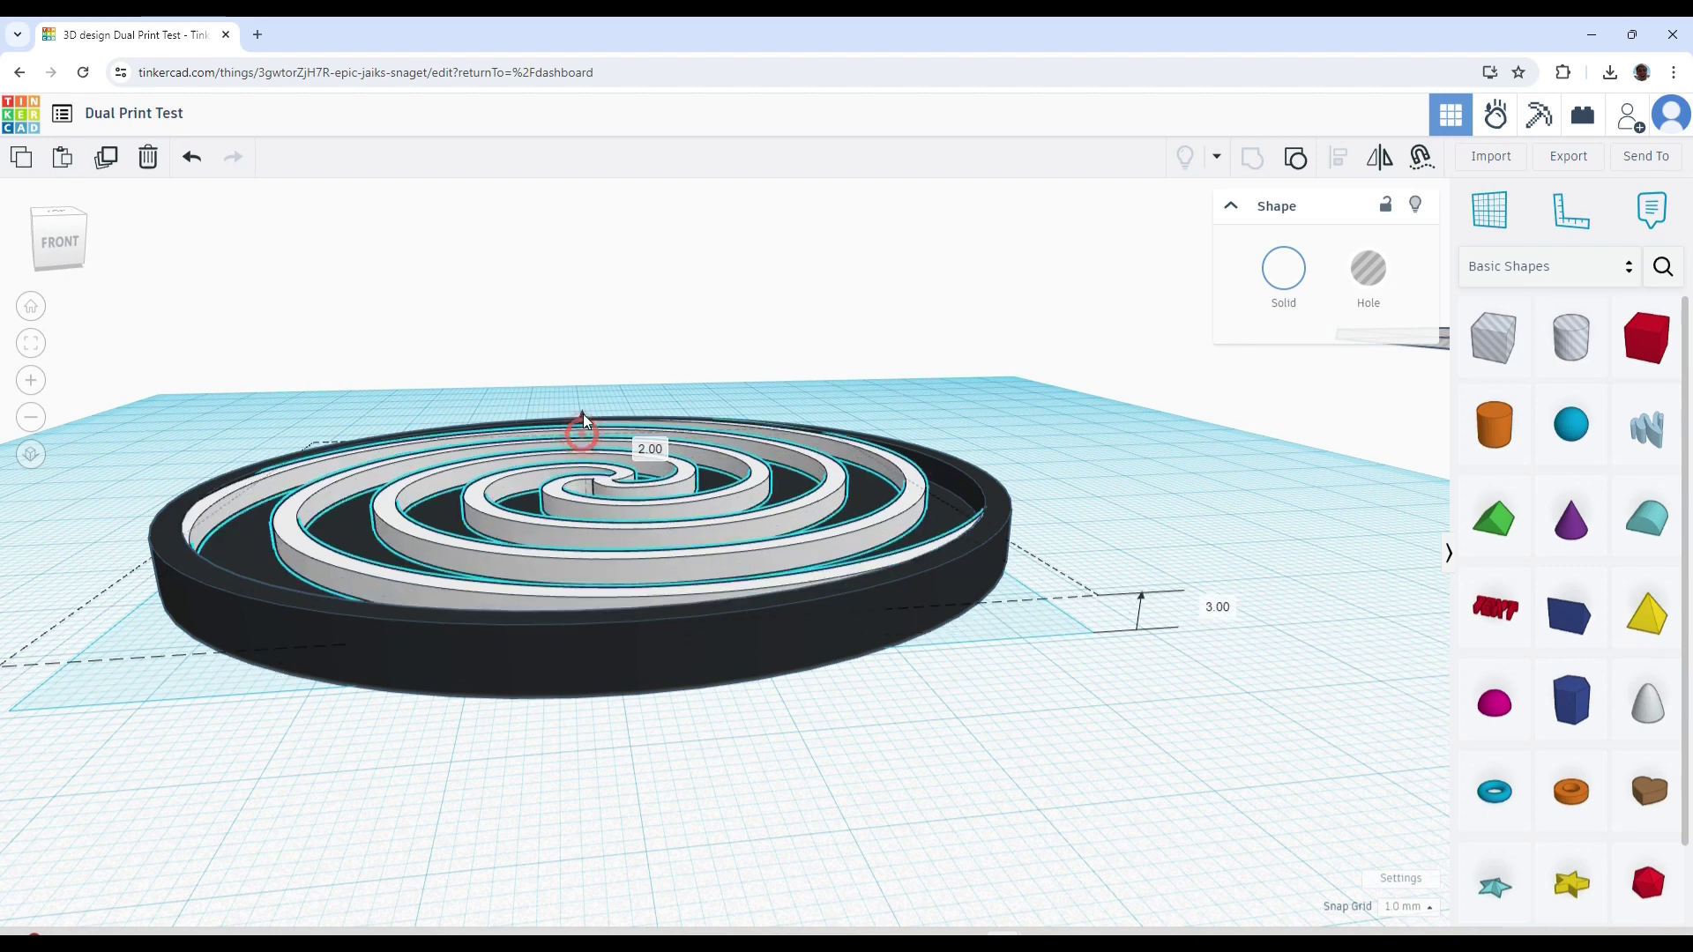
{"action": "right_click_drag", "start_coordinate": [1001, 416], "coordinate": [991, 434]}
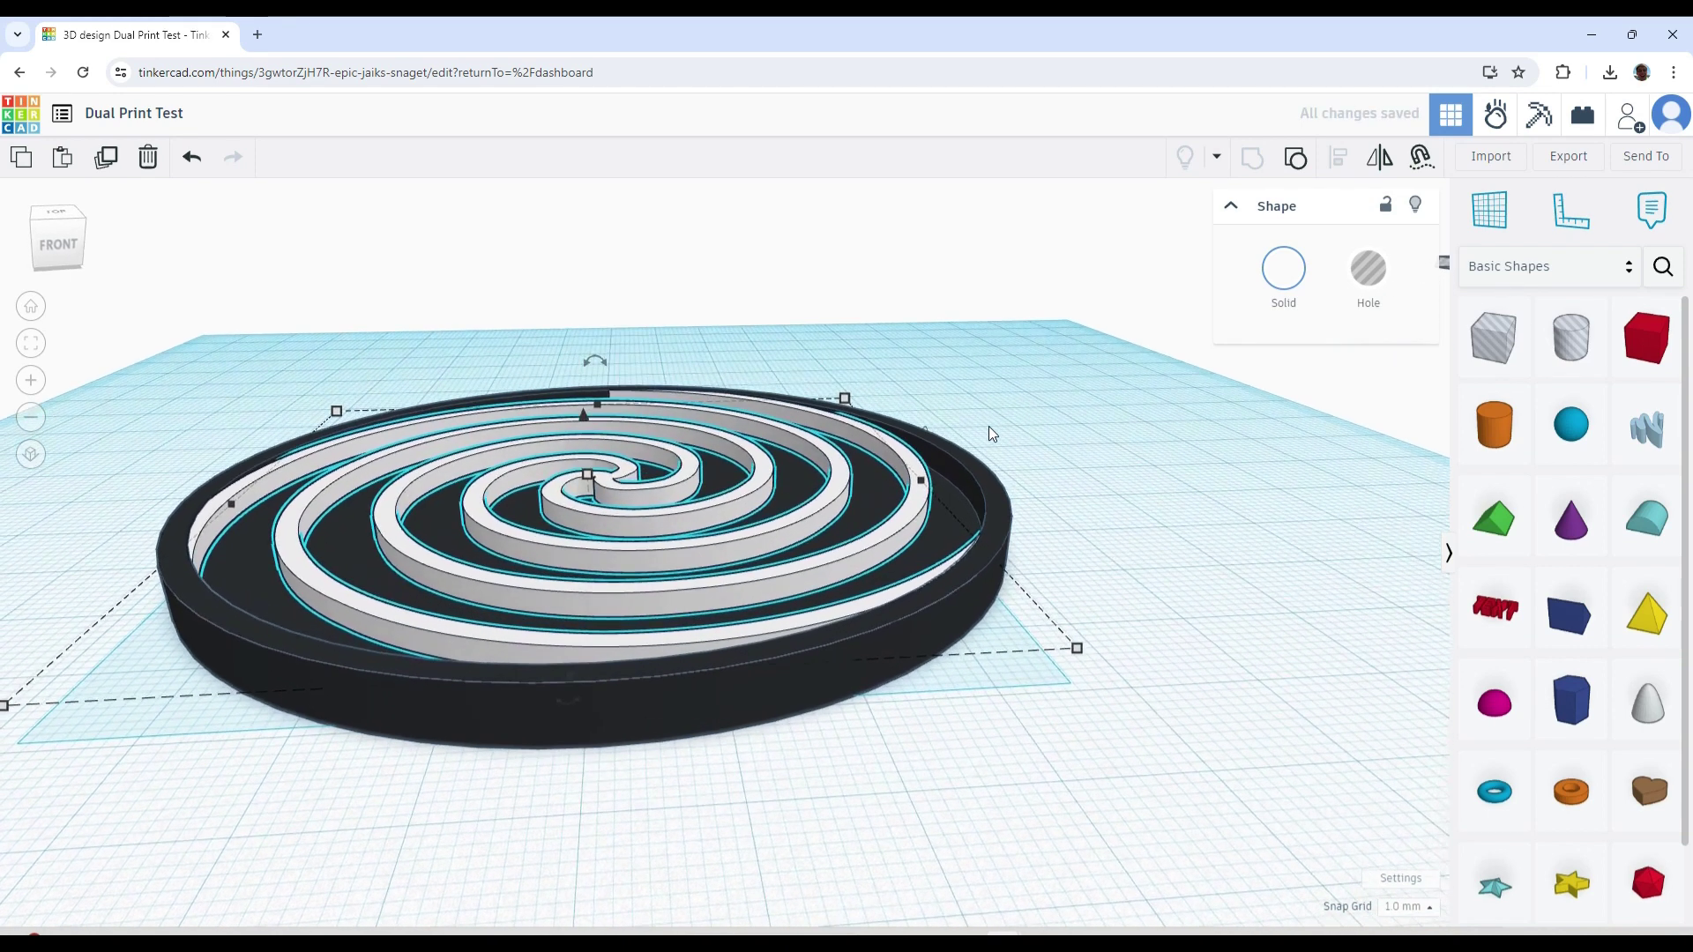
{"action": "left_click", "coordinate": [1163, 446]}
{"action": "mouse_move", "coordinate": [1161, 449]}
{"action": "right_mouse_down"}
{"action": "mouse_move", "coordinate": [1133, 490]}
{"action": "mouse_move", "coordinate": [1002, 510]}
{"action": "right_mouse_up"}
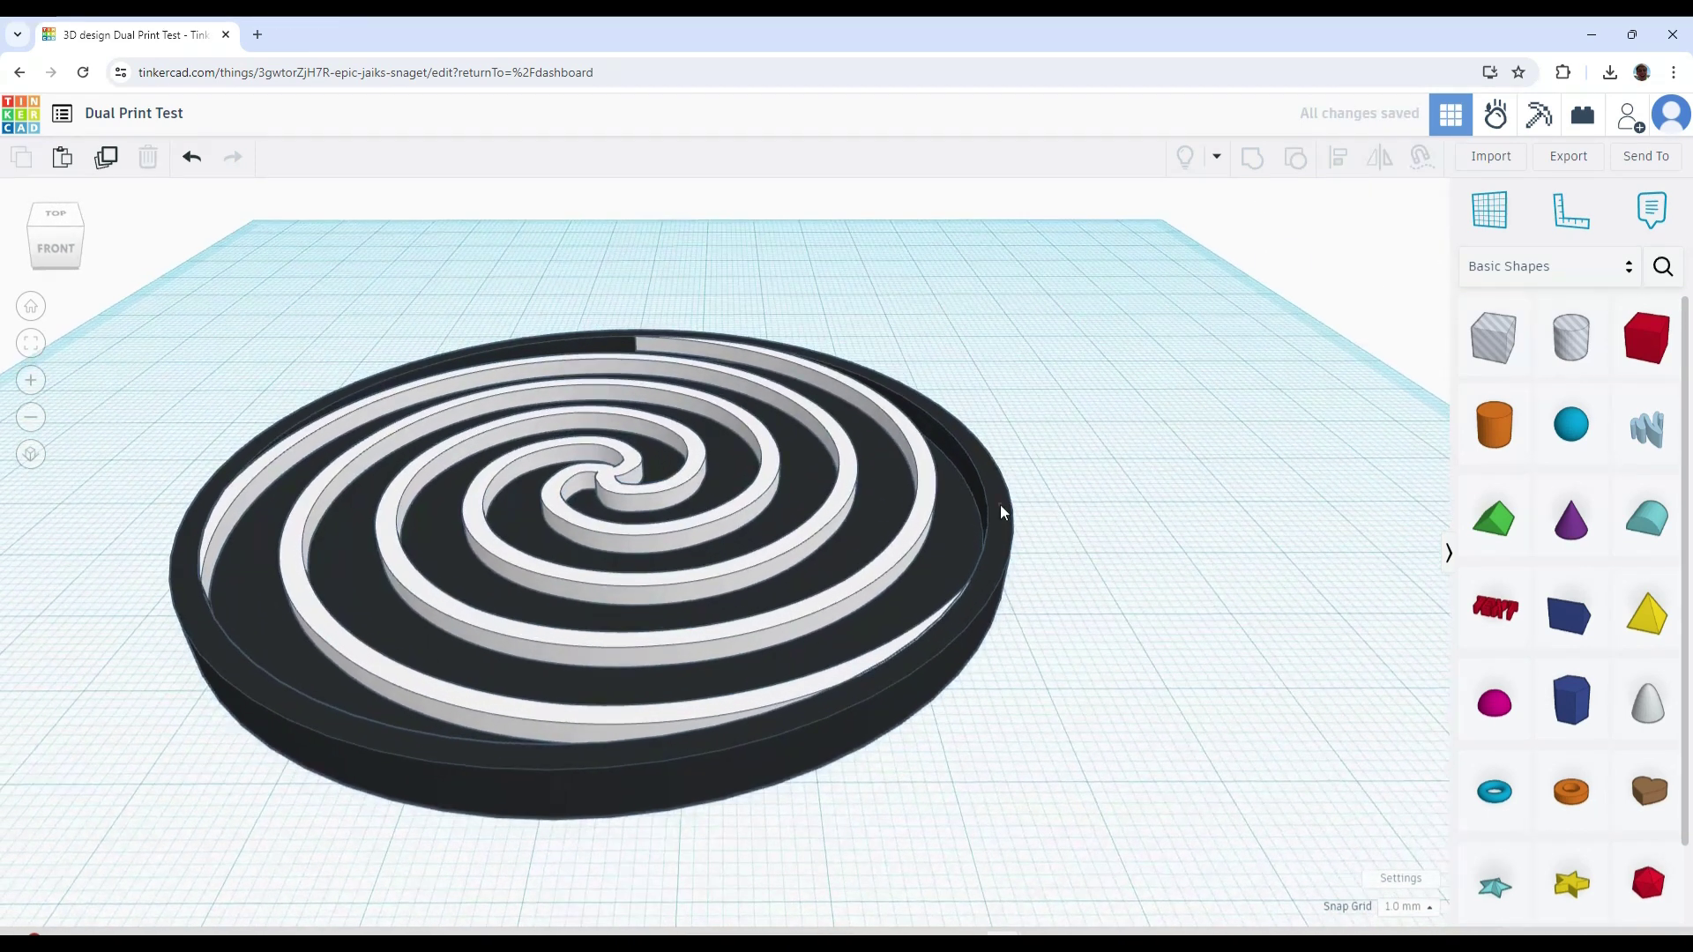
{"action": "left_click", "coordinate": [1000, 505]}
Export the black base disk as an STL file
{"action": "left_click", "coordinate": [1550, 159]}
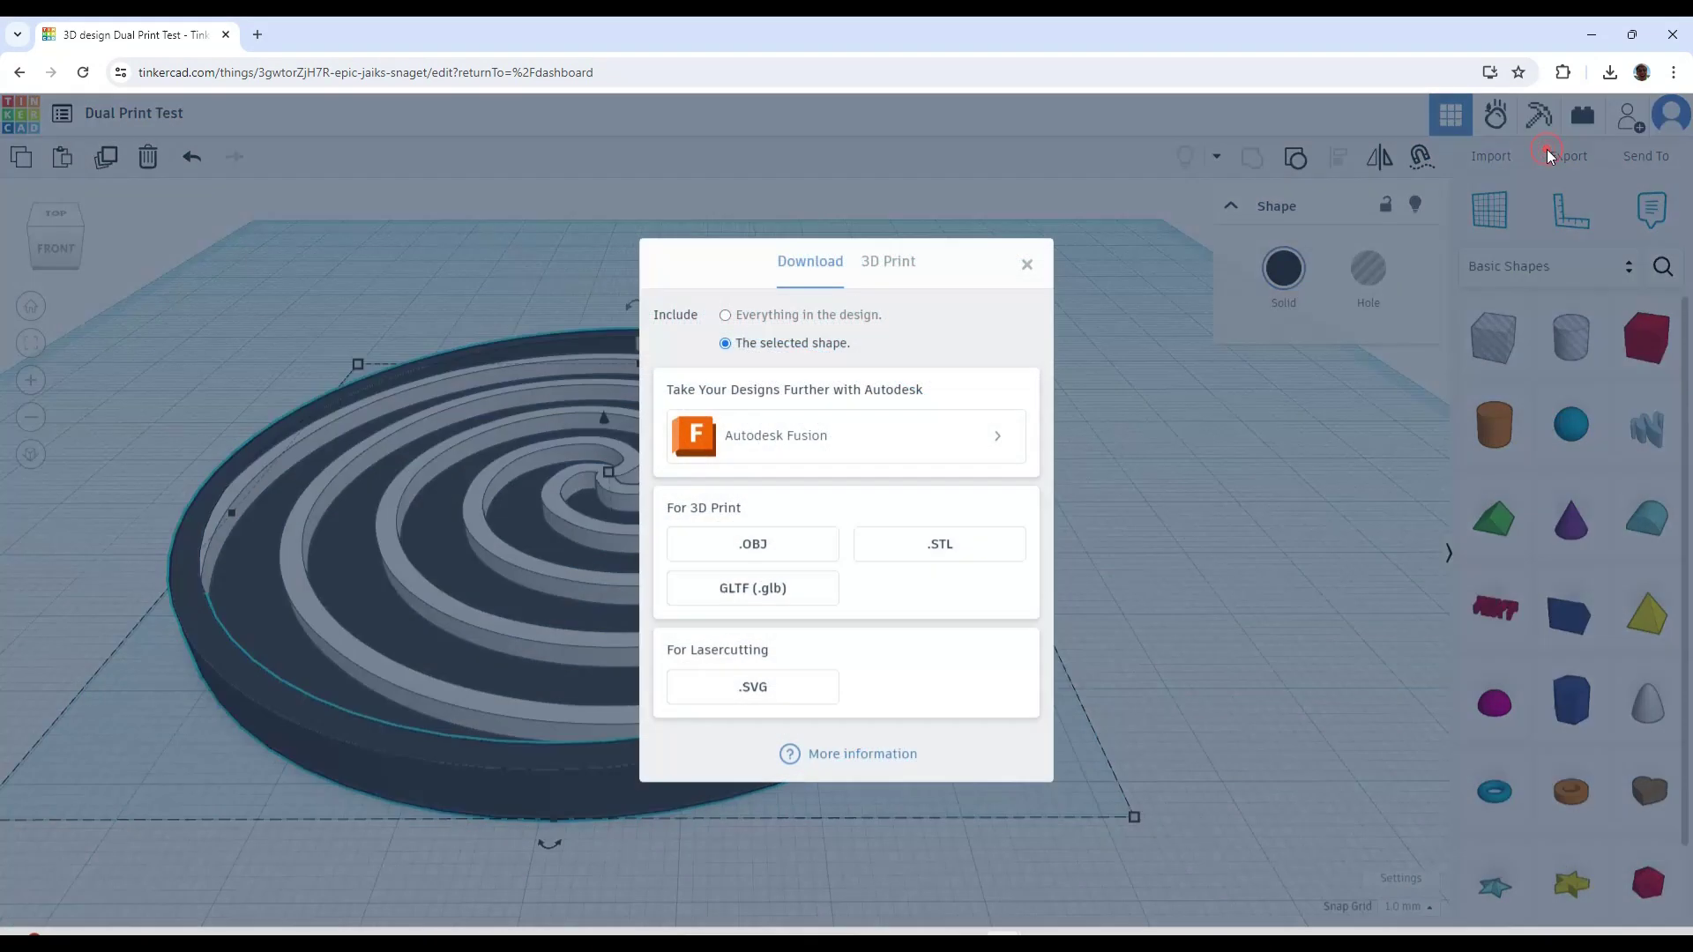
{"action": "left_click", "coordinate": [906, 545]}
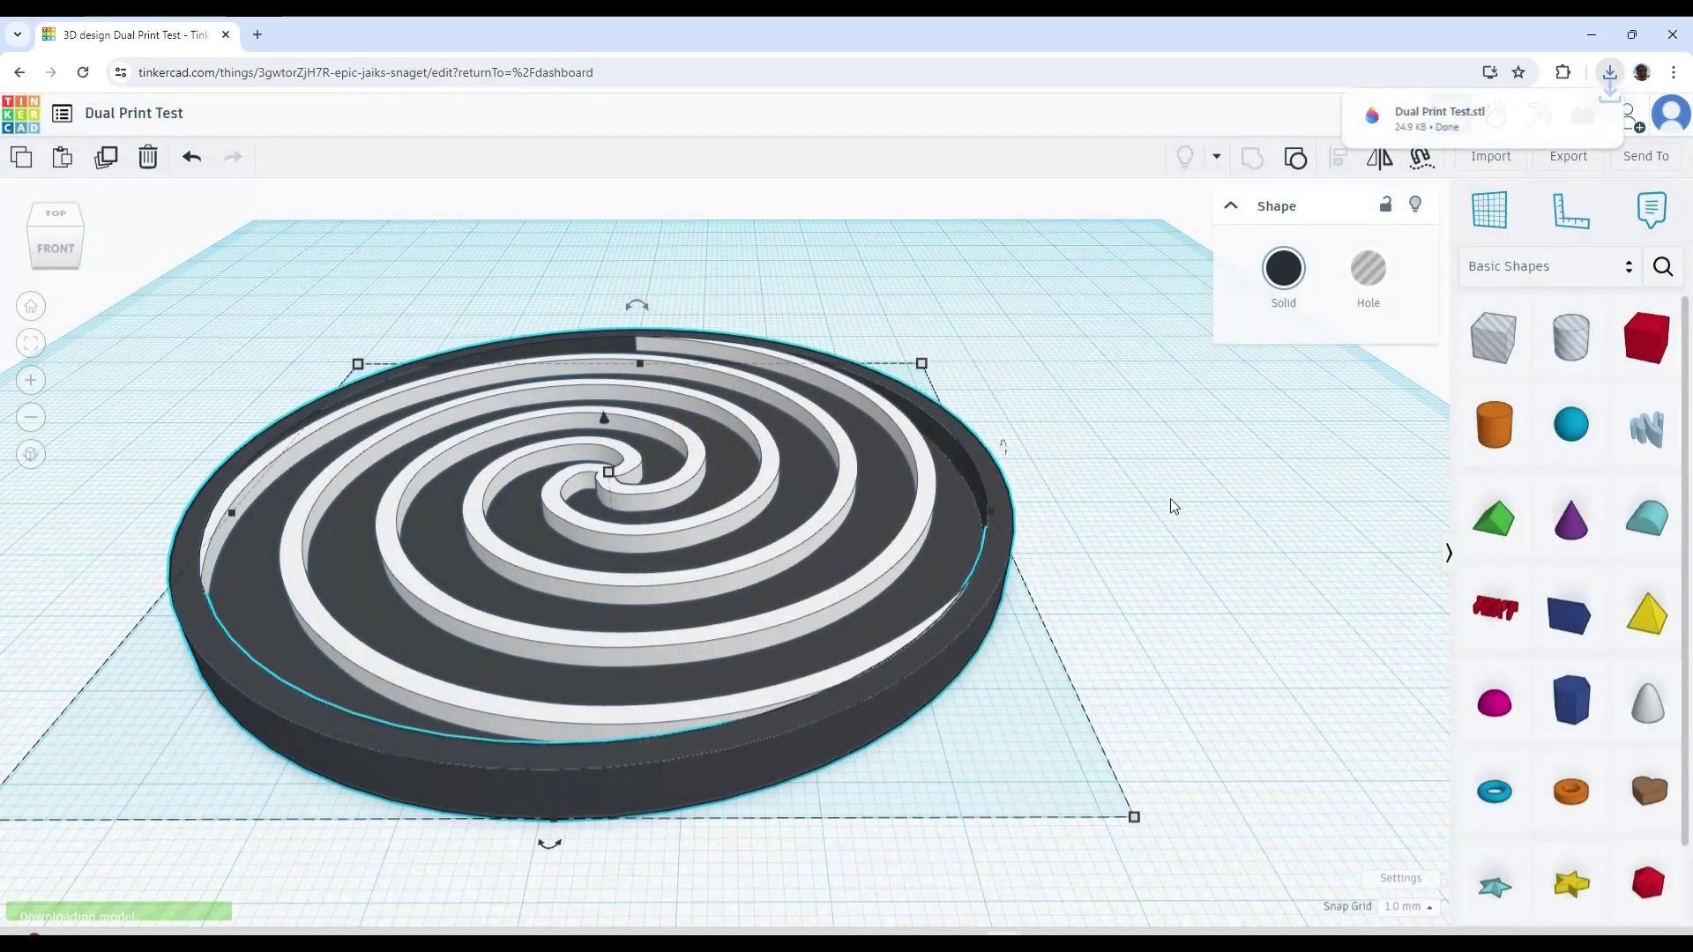
{"action": "left_click", "coordinate": [582, 272]}
Export the white spiral as a separate STL file
{"action": "left_click", "coordinate": [612, 481]}
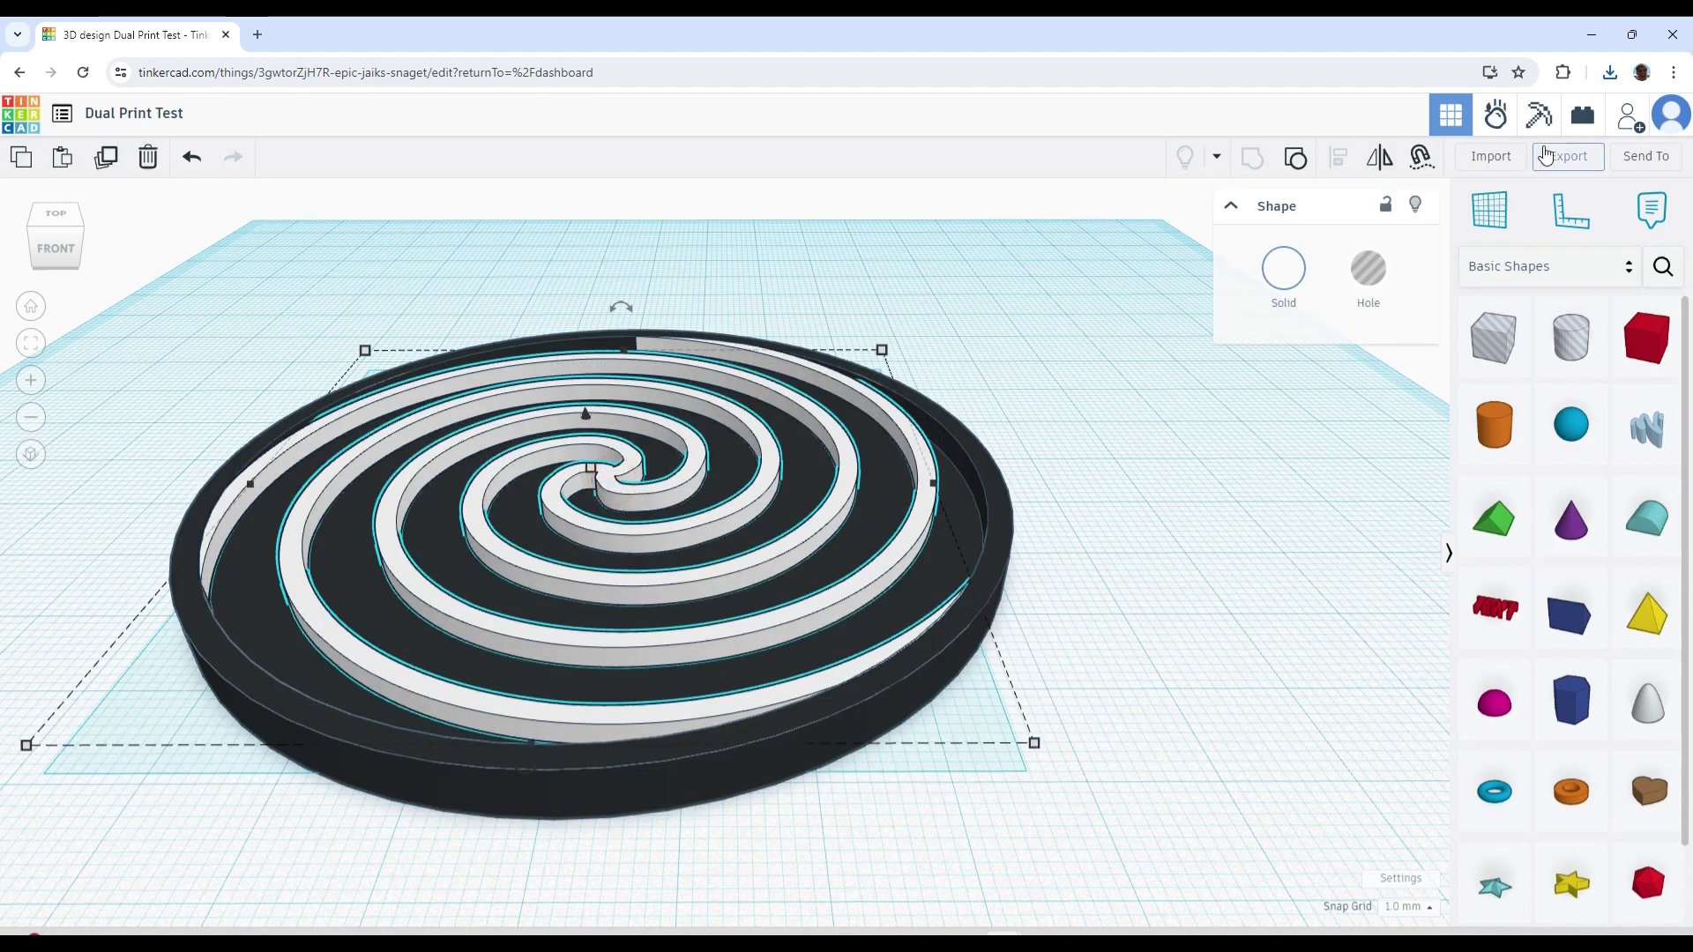
{"action": "left_click", "coordinate": [1560, 158]}
{"action": "left_click", "coordinate": [953, 547]}
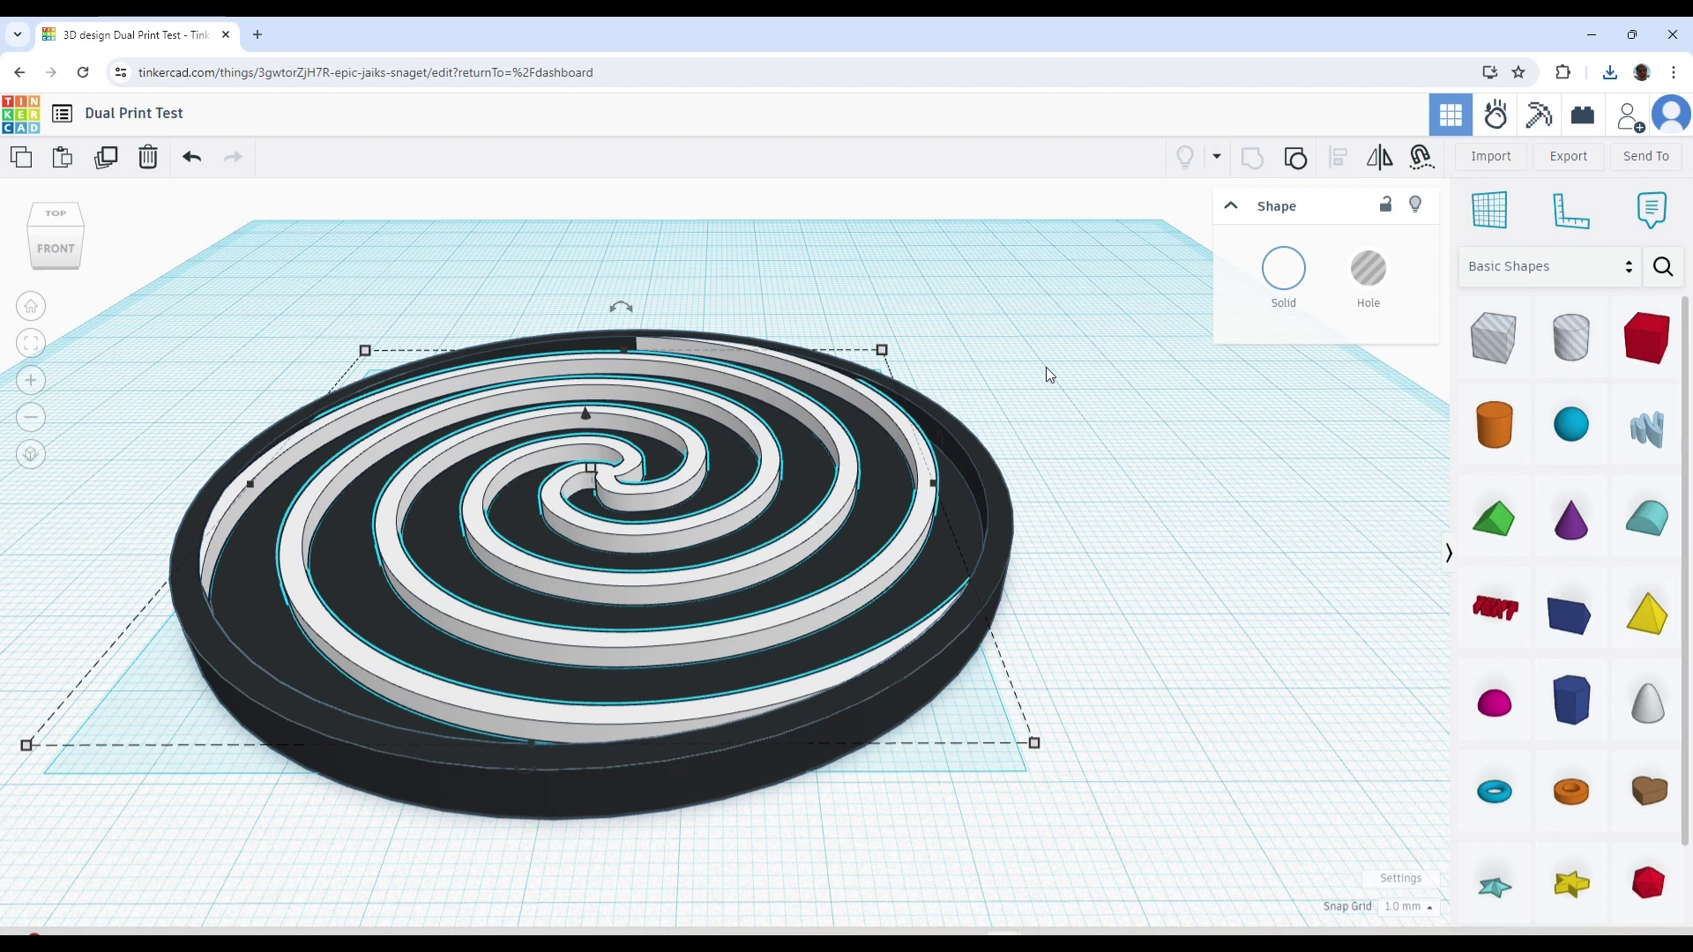
{"action": "left_click", "coordinate": [1045, 374]}
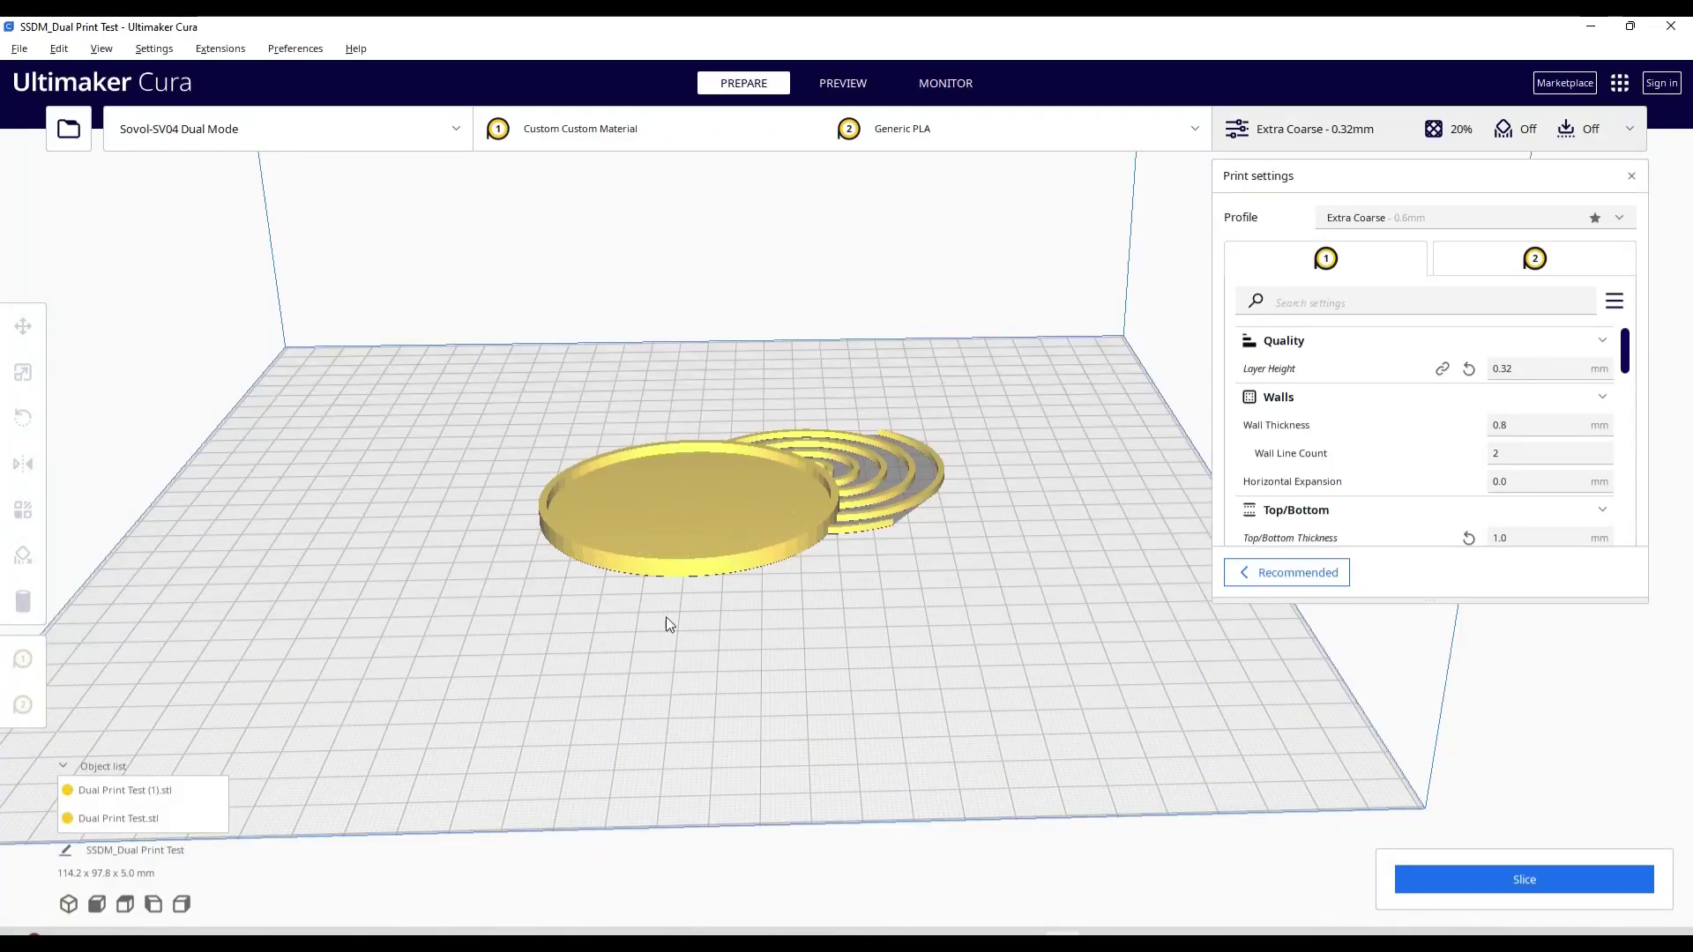
{"action": "scroll", "coordinate": [789, 473], "scroll_direction": "up", "scroll_amount": 1}
{"action": "scroll", "coordinate": [790, 474], "scroll_direction": "up", "scroll_amount": 1}
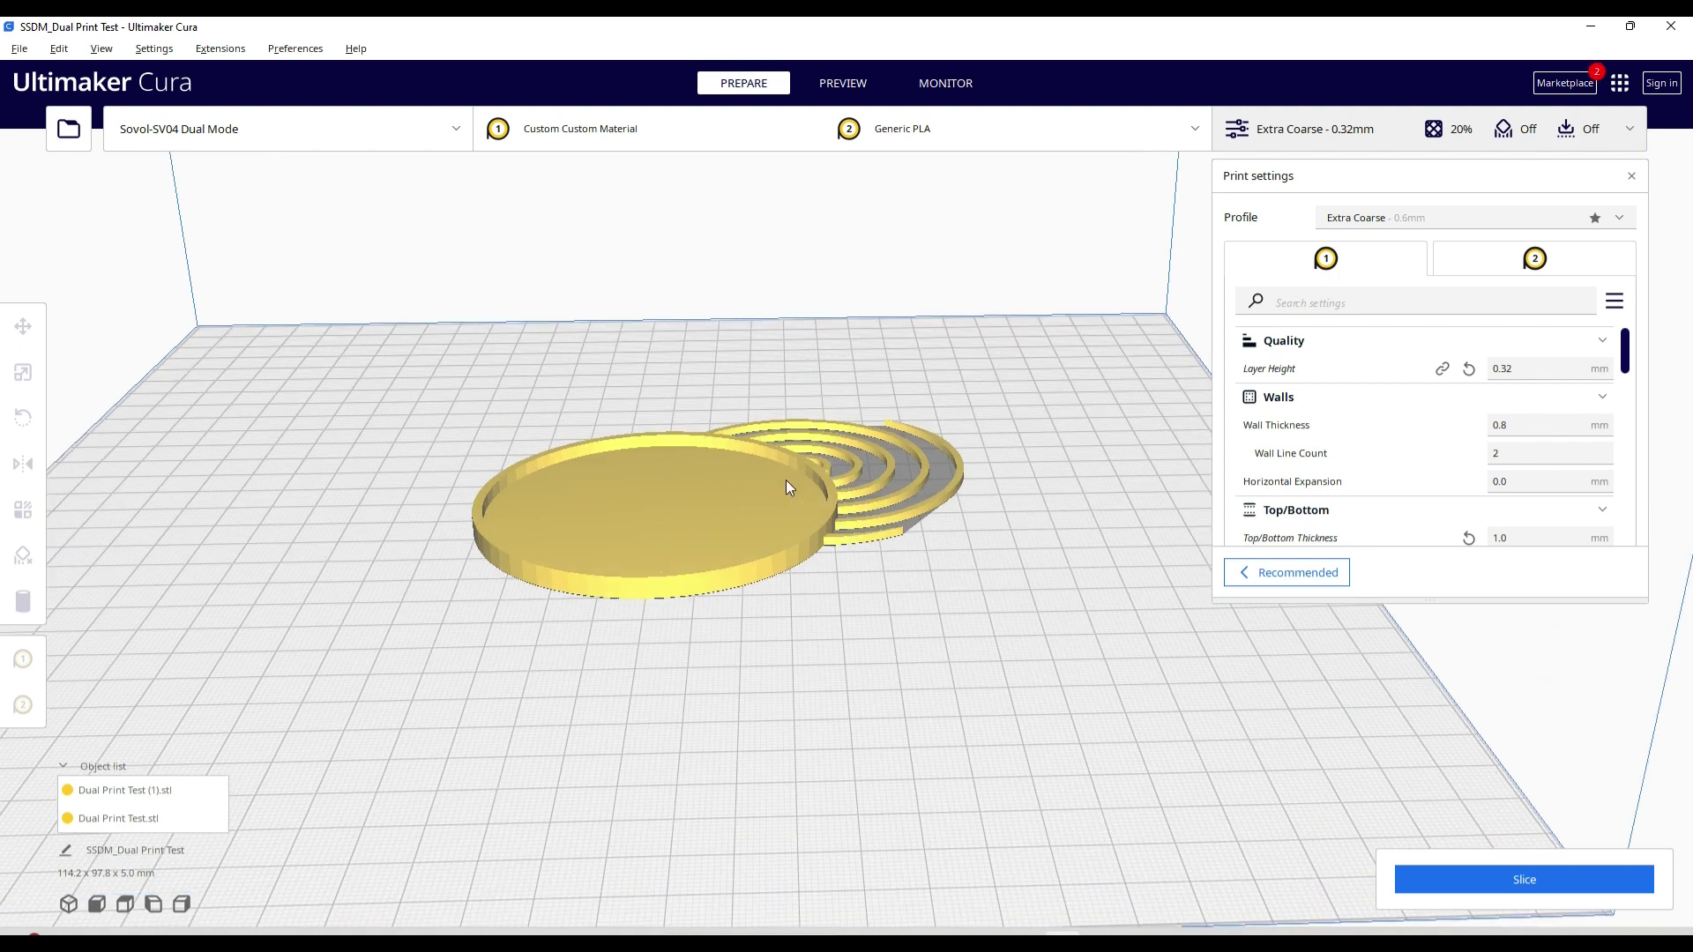
{"action": "scroll", "coordinate": [786, 488], "scroll_direction": "up", "scroll_amount": 1}
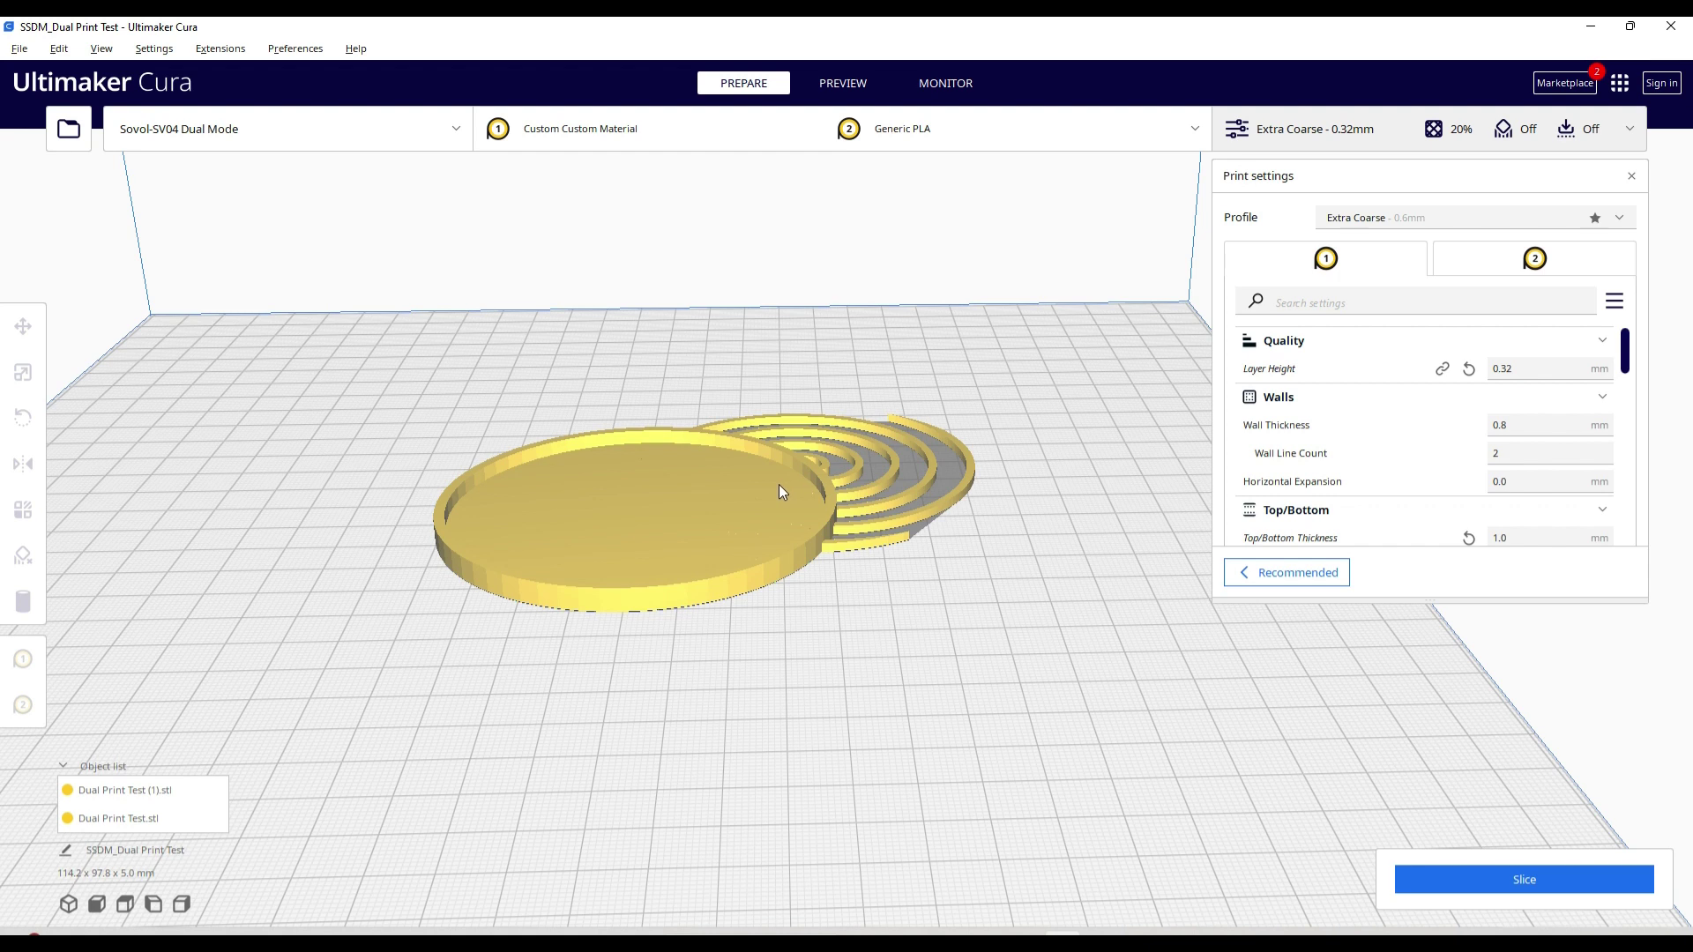
Inspect the spiral and the plain disc, then select both parts together
{"action": "left_click", "coordinate": [825, 437]}
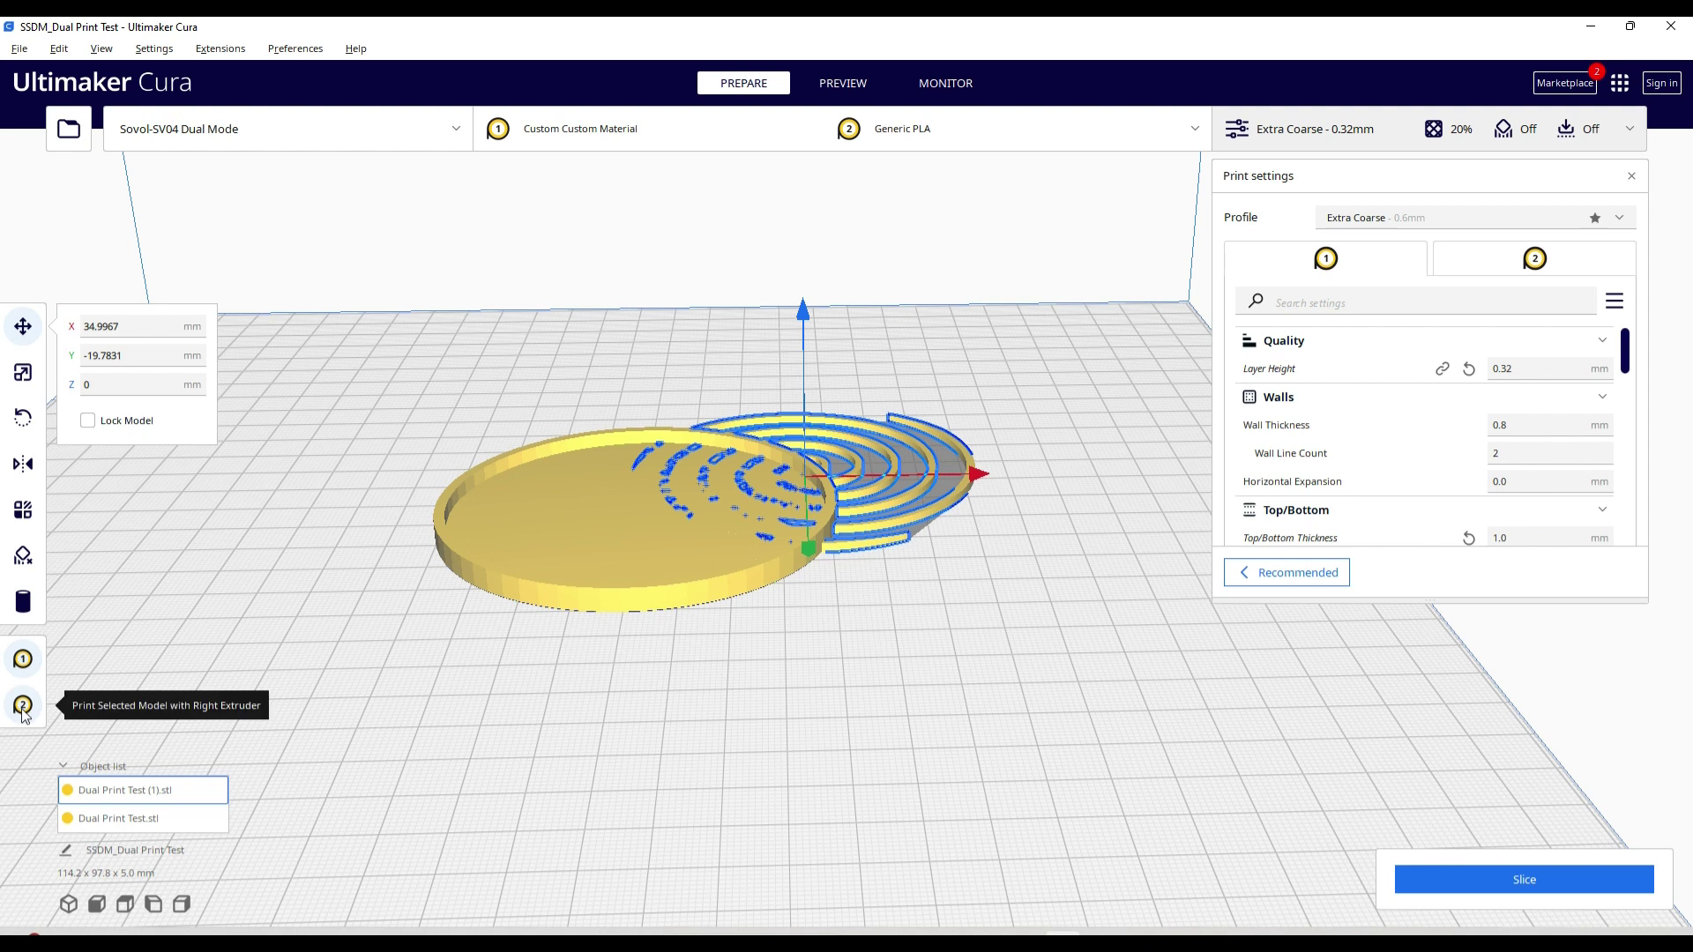
{"action": "left_click", "coordinate": [522, 570]}
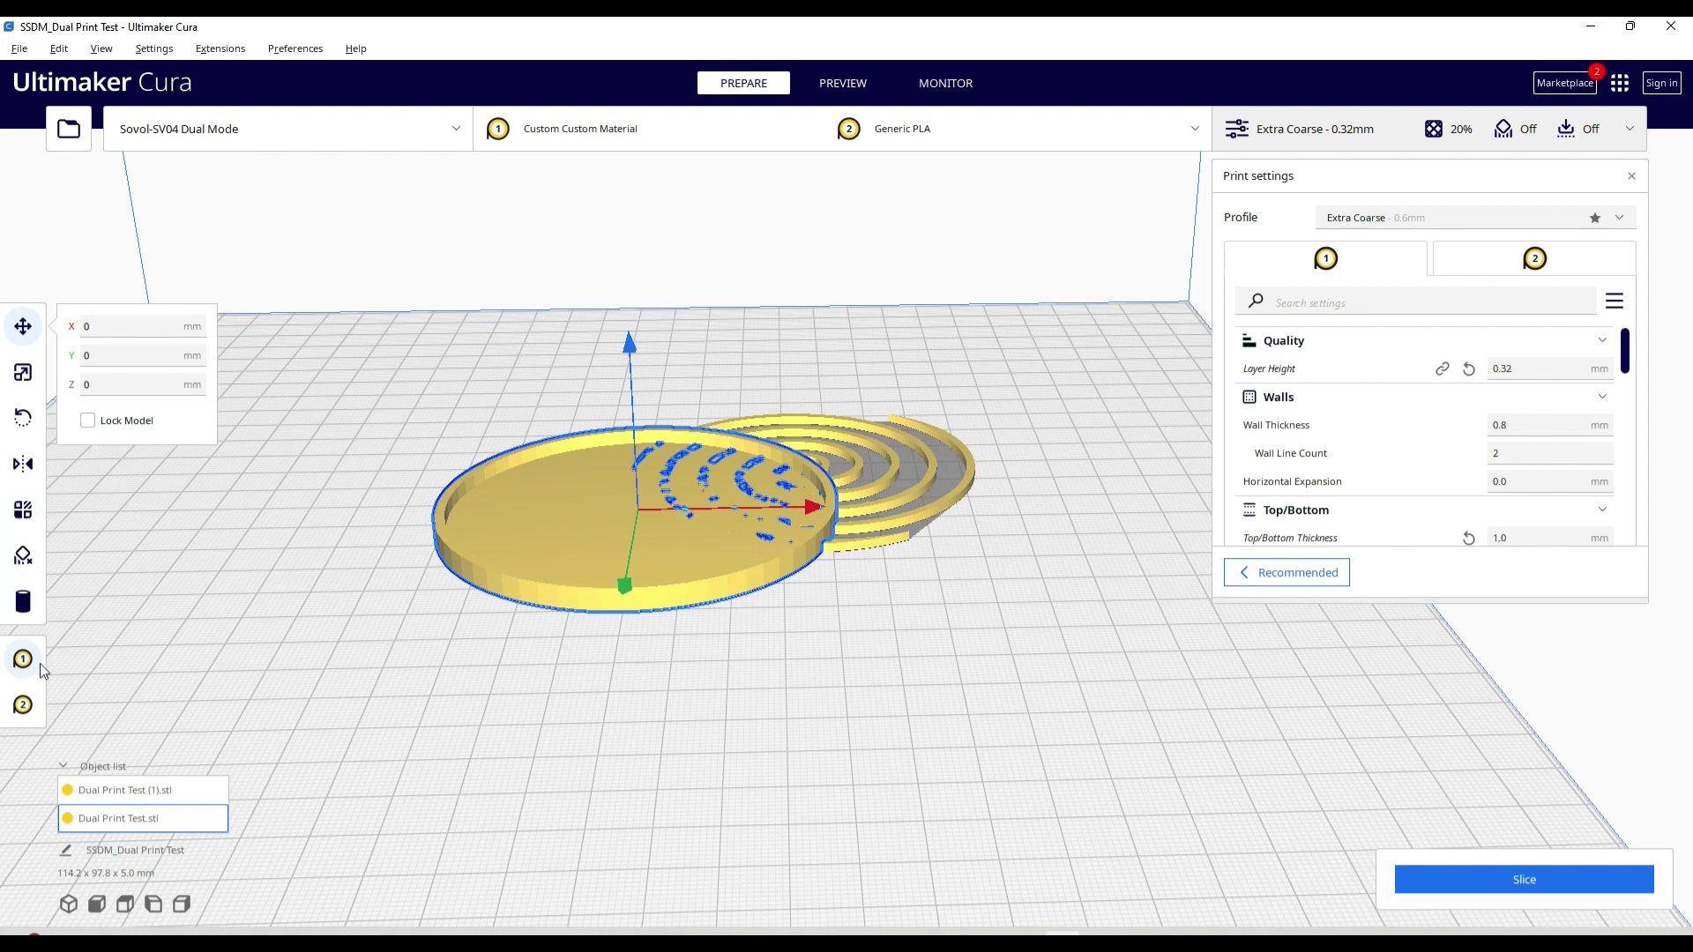
{"action": "left_click", "coordinate": [911, 498]}
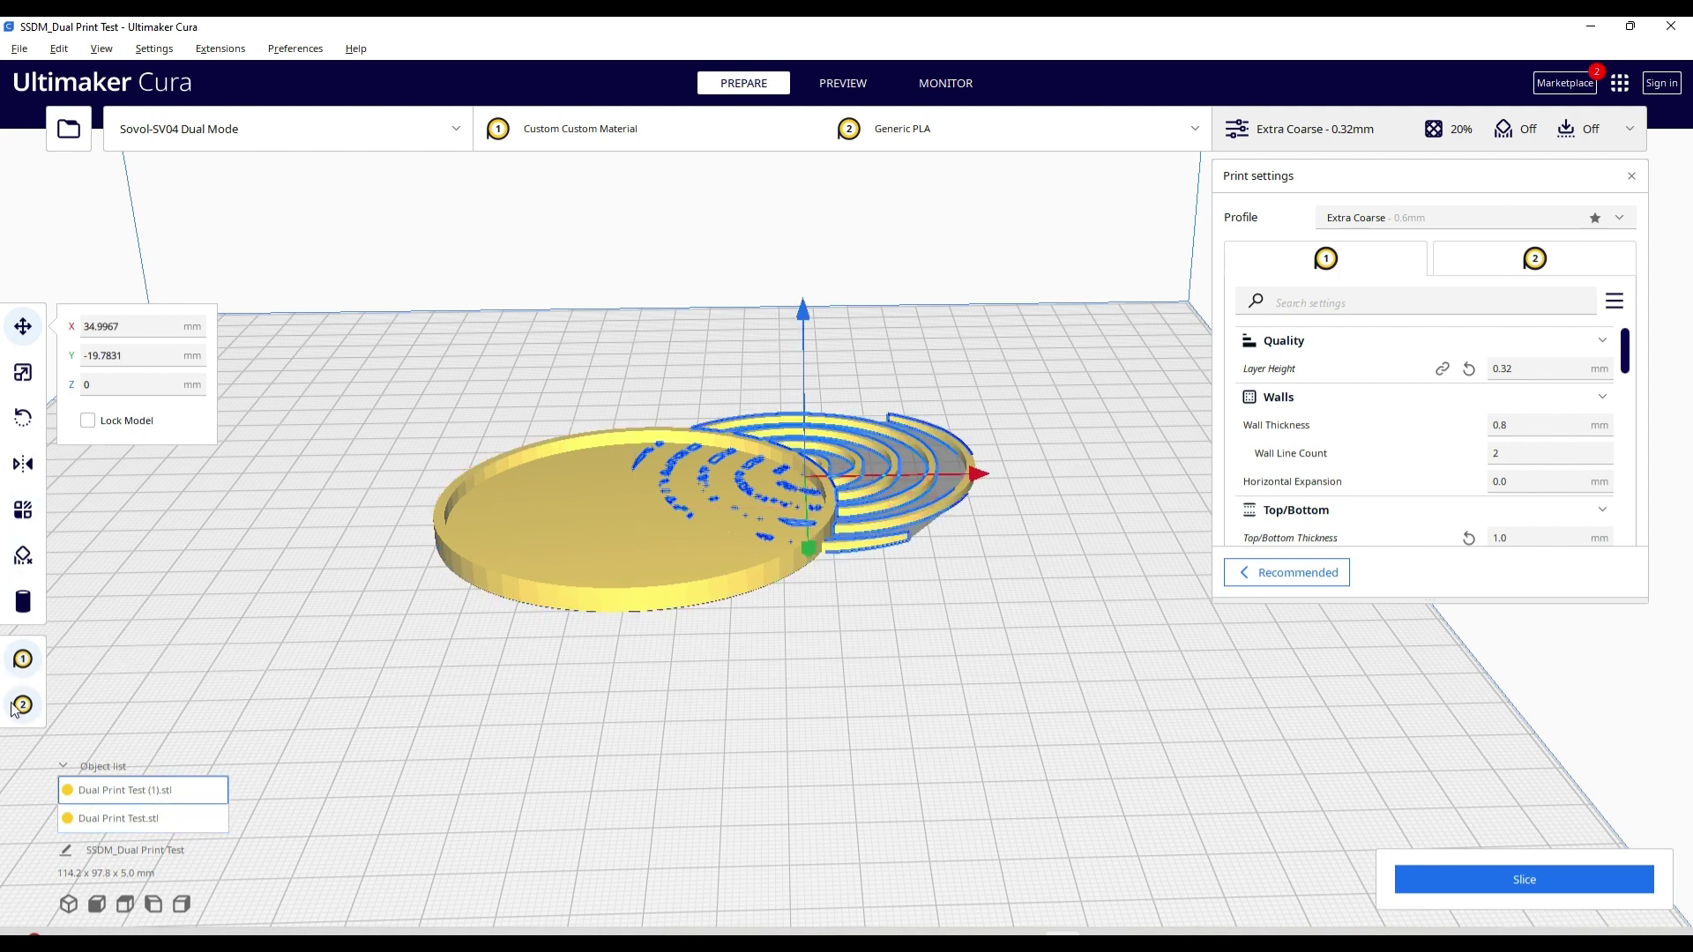
{"action": "left_click", "coordinate": [1055, 732]}
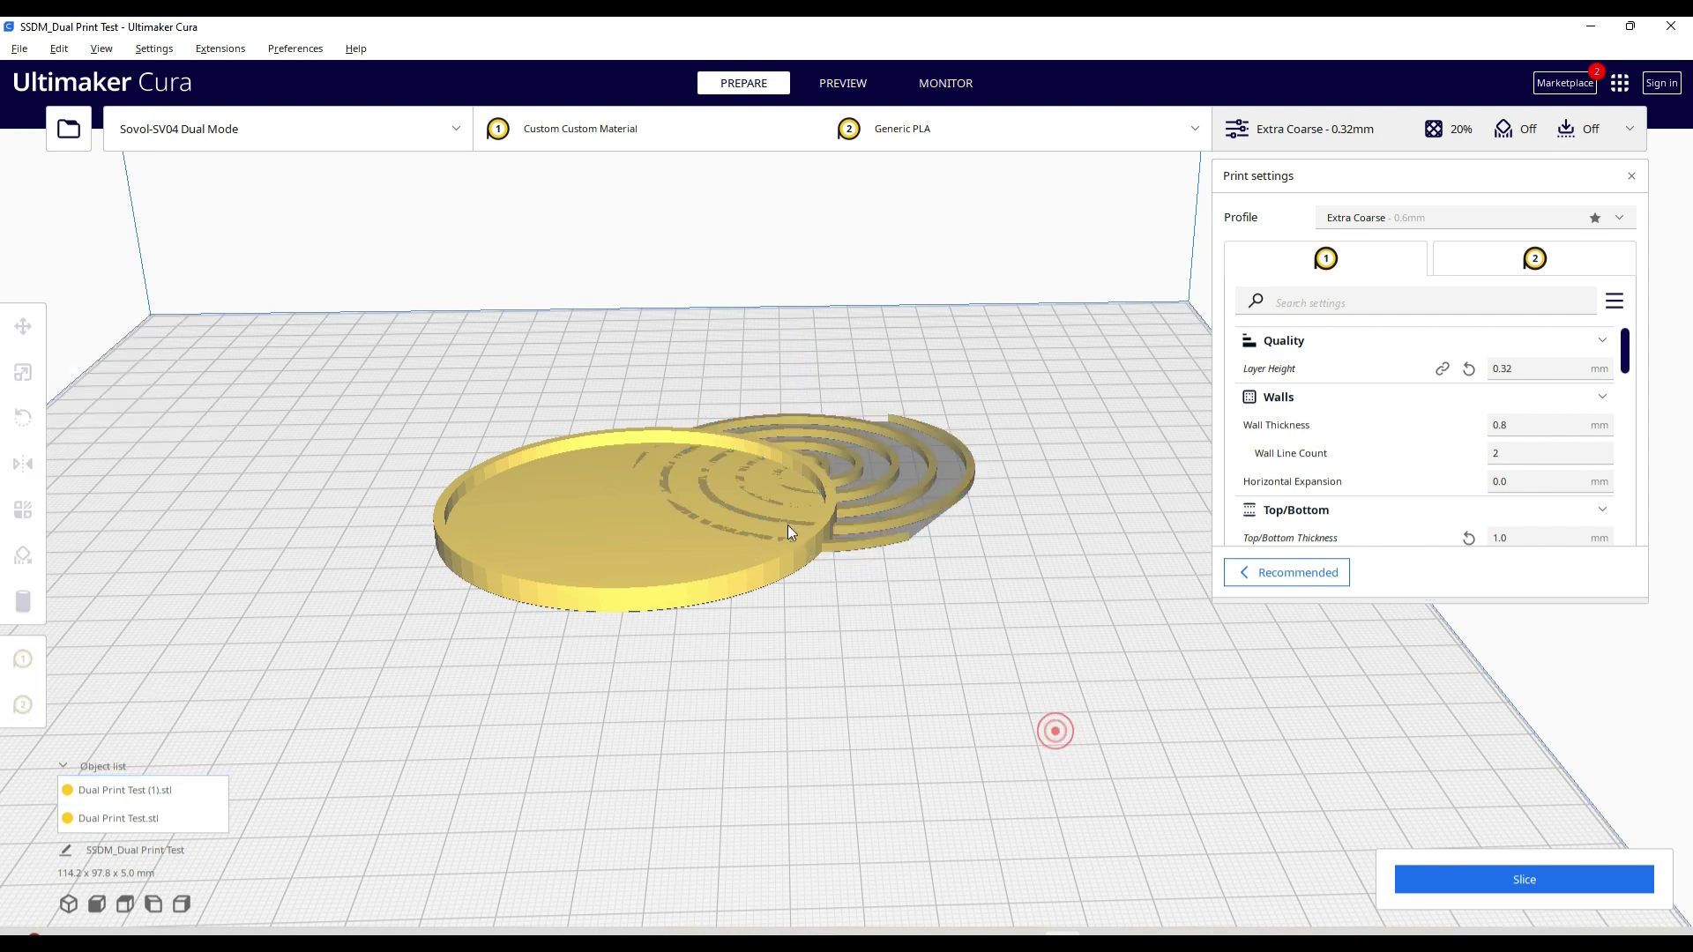
{"action": "scroll", "coordinate": [892, 458], "scroll_direction": "up", "scroll_amount": 2}
{"action": "right_click_drag", "start_coordinate": [896, 461], "coordinate": [880, 369]}
{"action": "scroll", "coordinate": [879, 366], "scroll_direction": "up", "scroll_amount": 2}
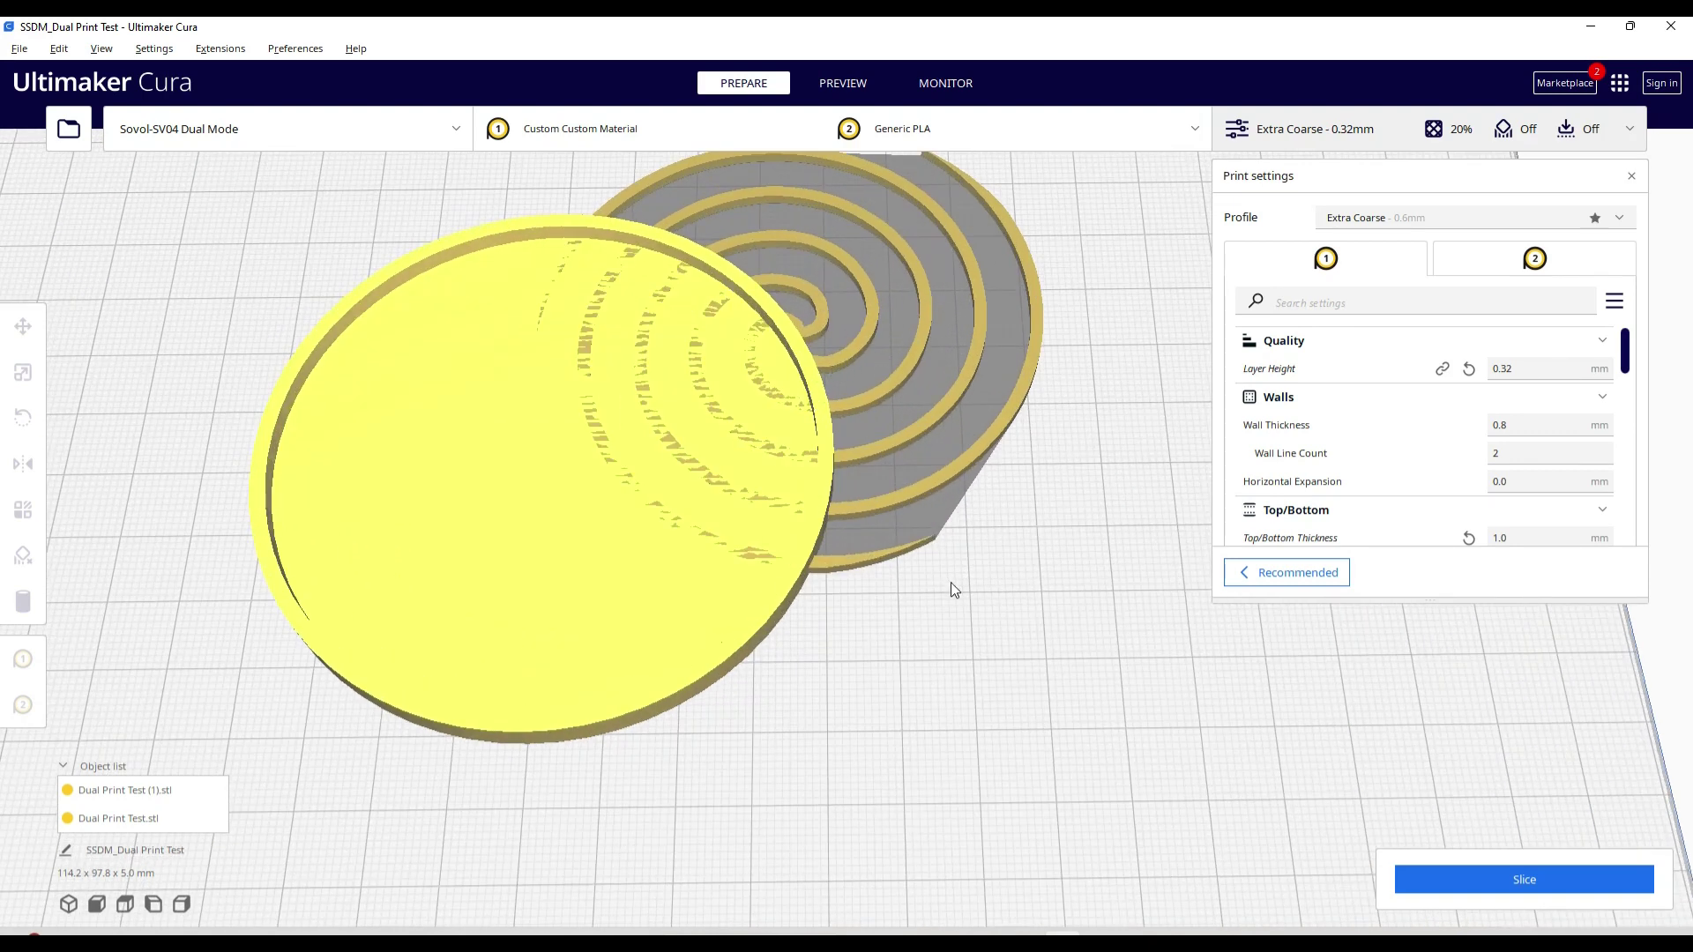
{"action": "right_click_drag", "start_coordinate": [950, 631], "coordinate": [946, 566]}
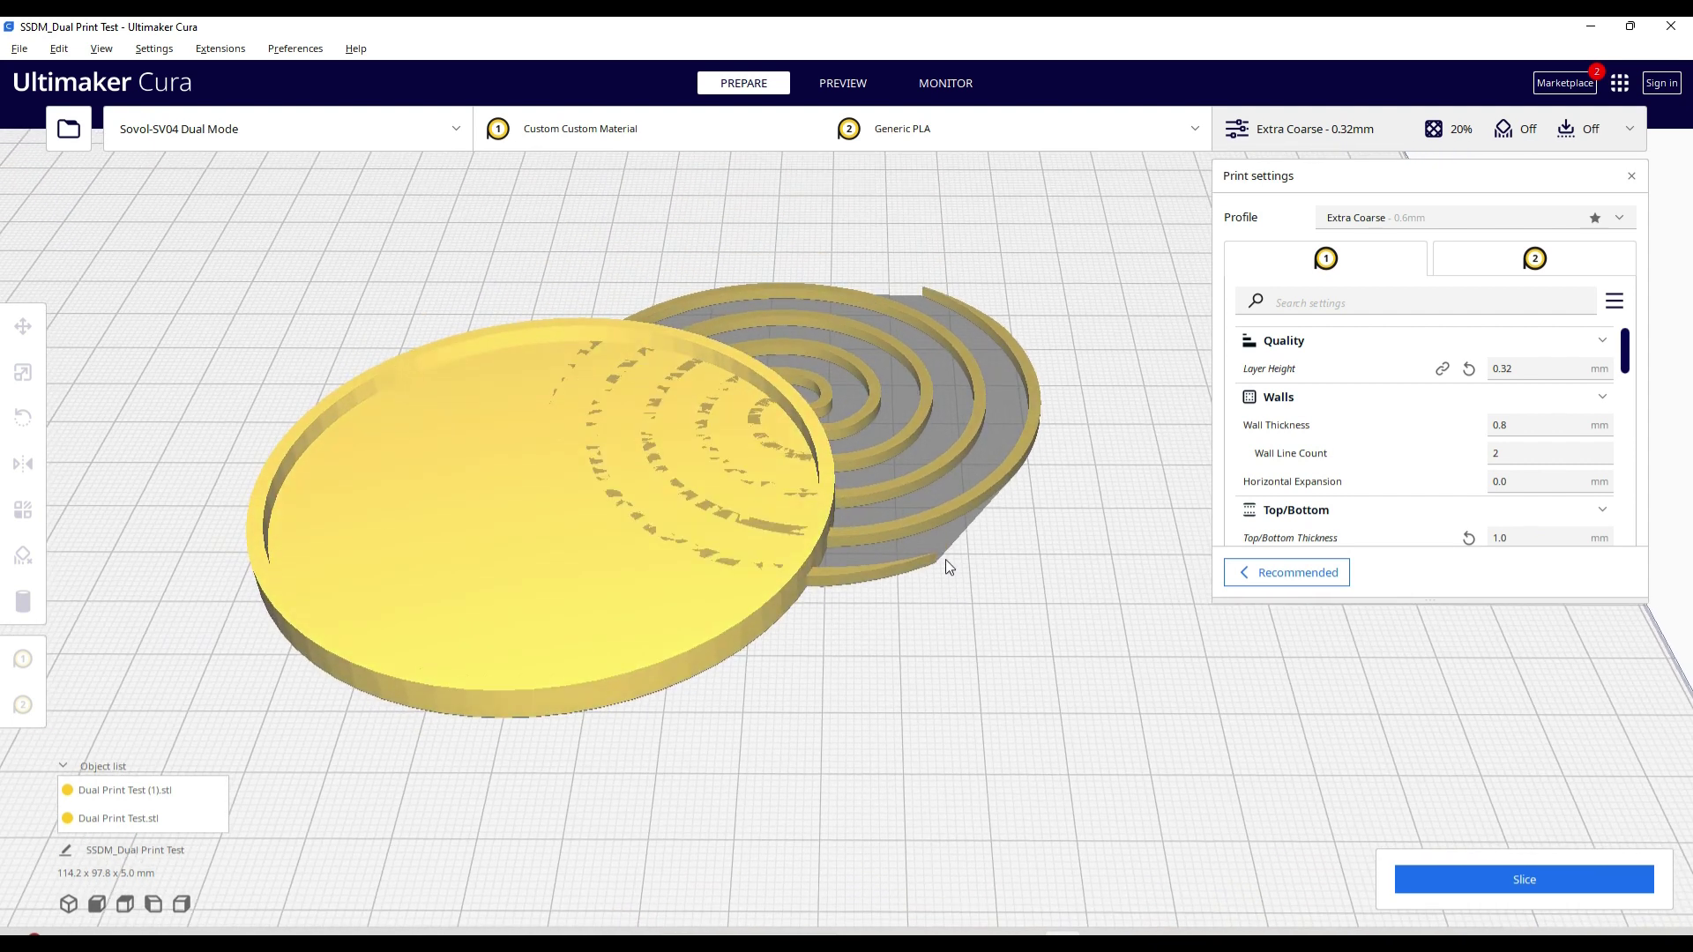
{"action": "left_click", "coordinate": [862, 530]}
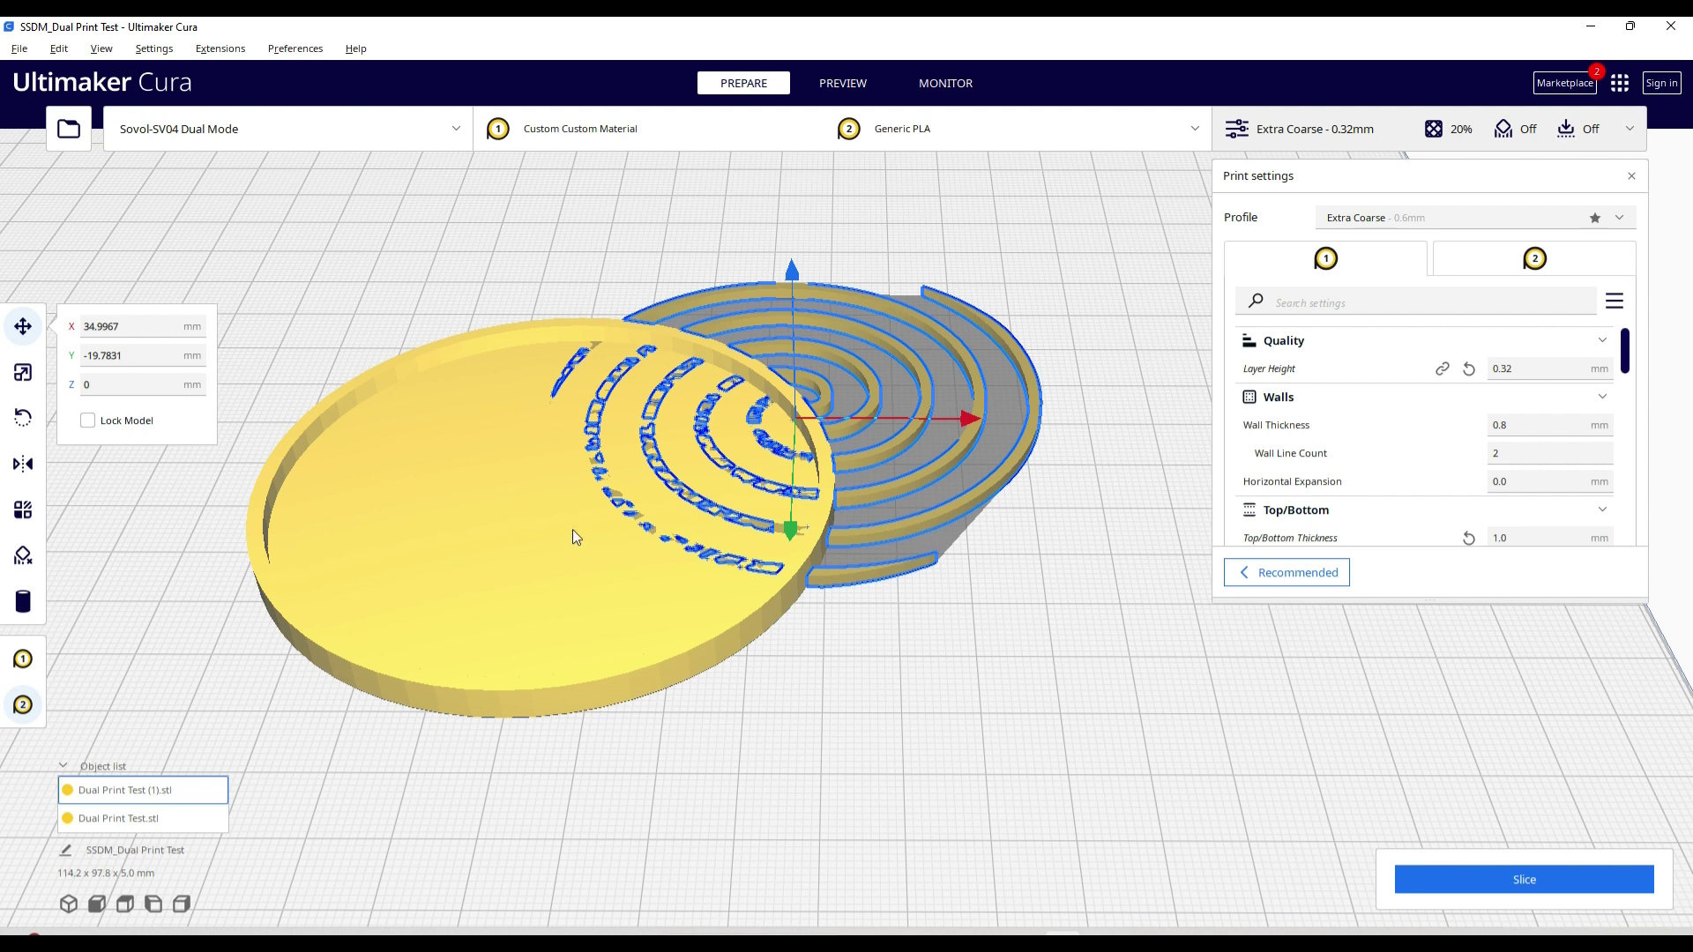
{"action": "left_click", "coordinate": [443, 542]}
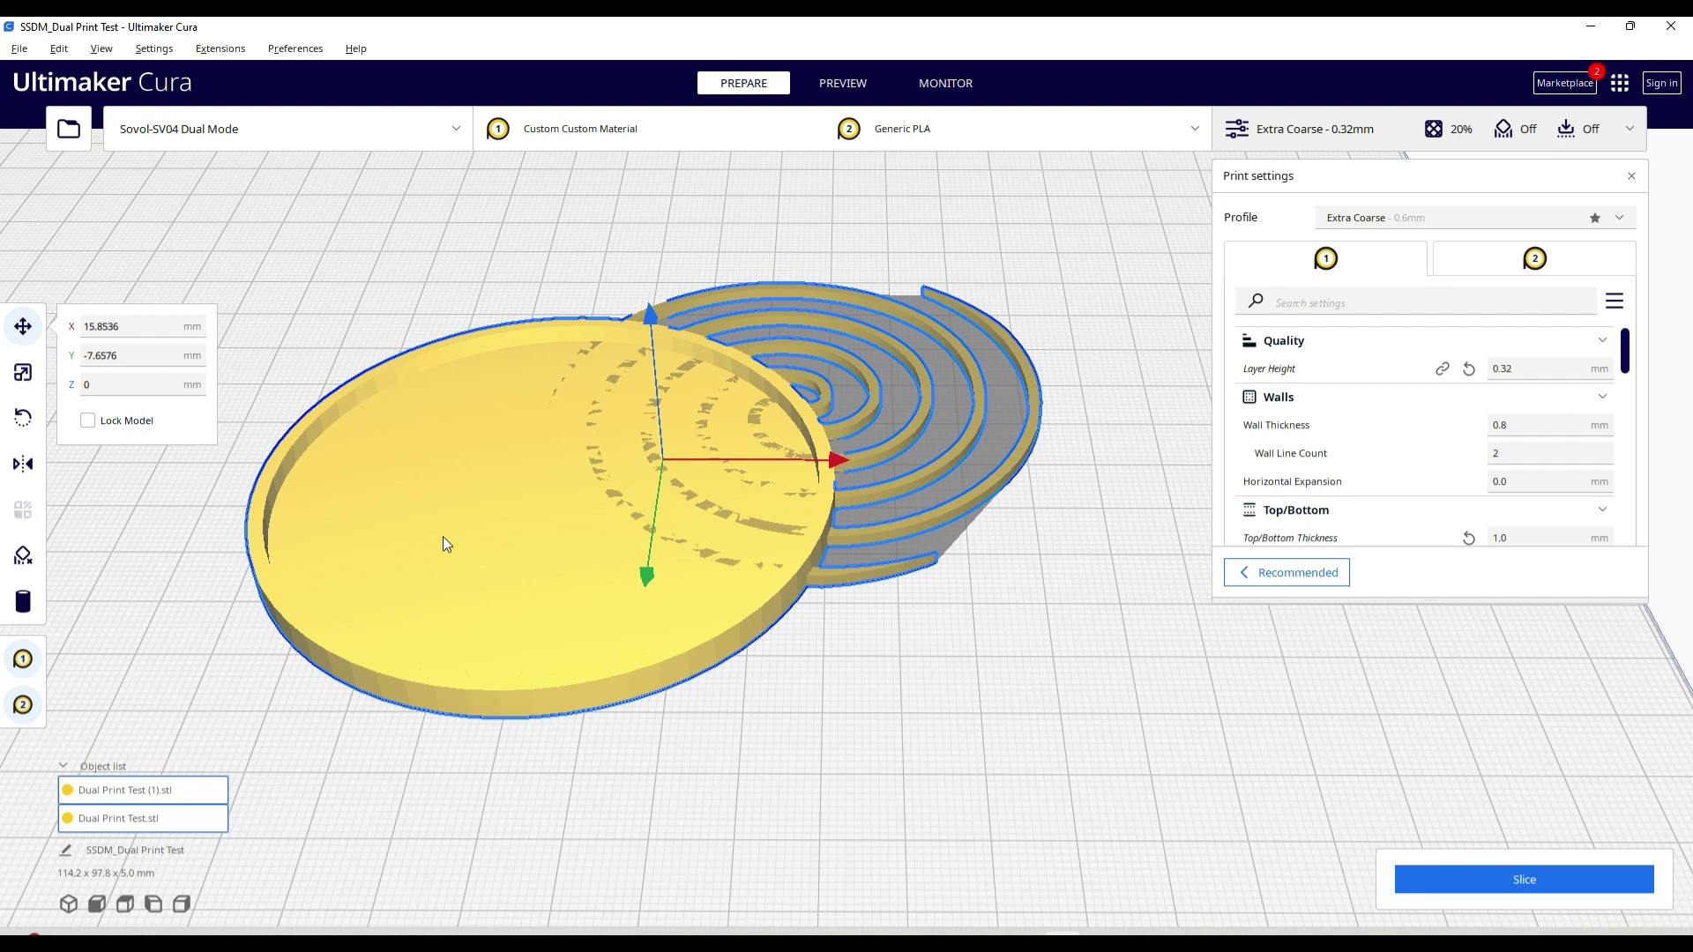
Combine the disc and spiral with Merge Models, then inspect the resulting MergedMesh
{"action": "right_click", "coordinate": [443, 542]}
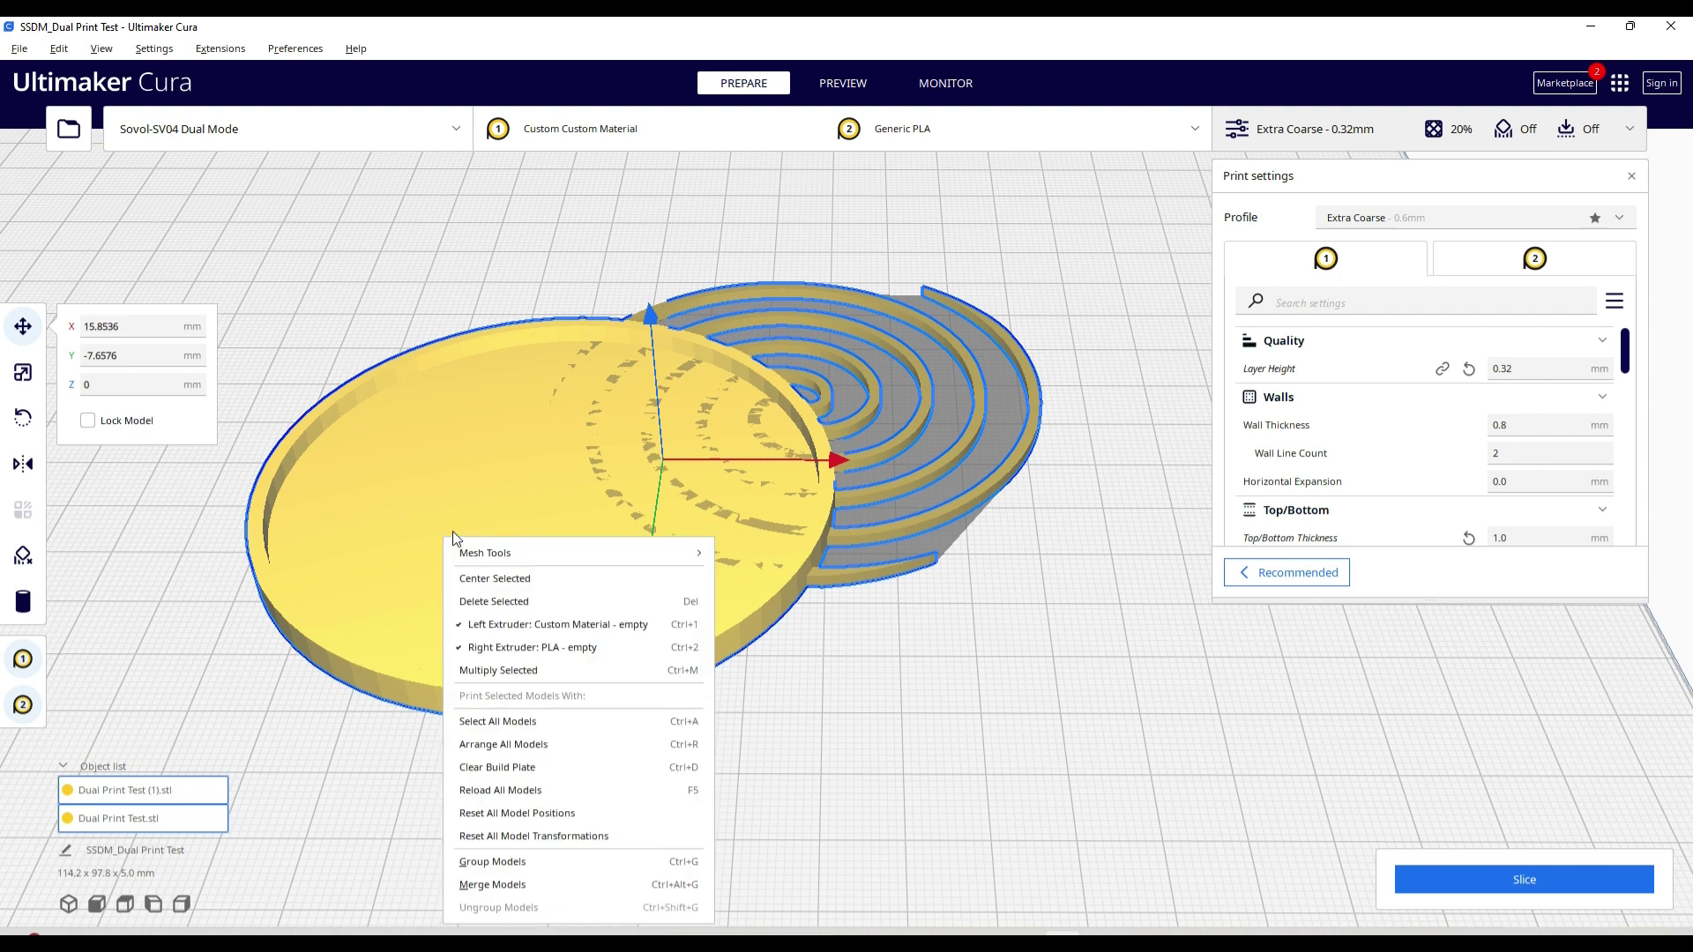
{"action": "left_click", "coordinate": [512, 883]}
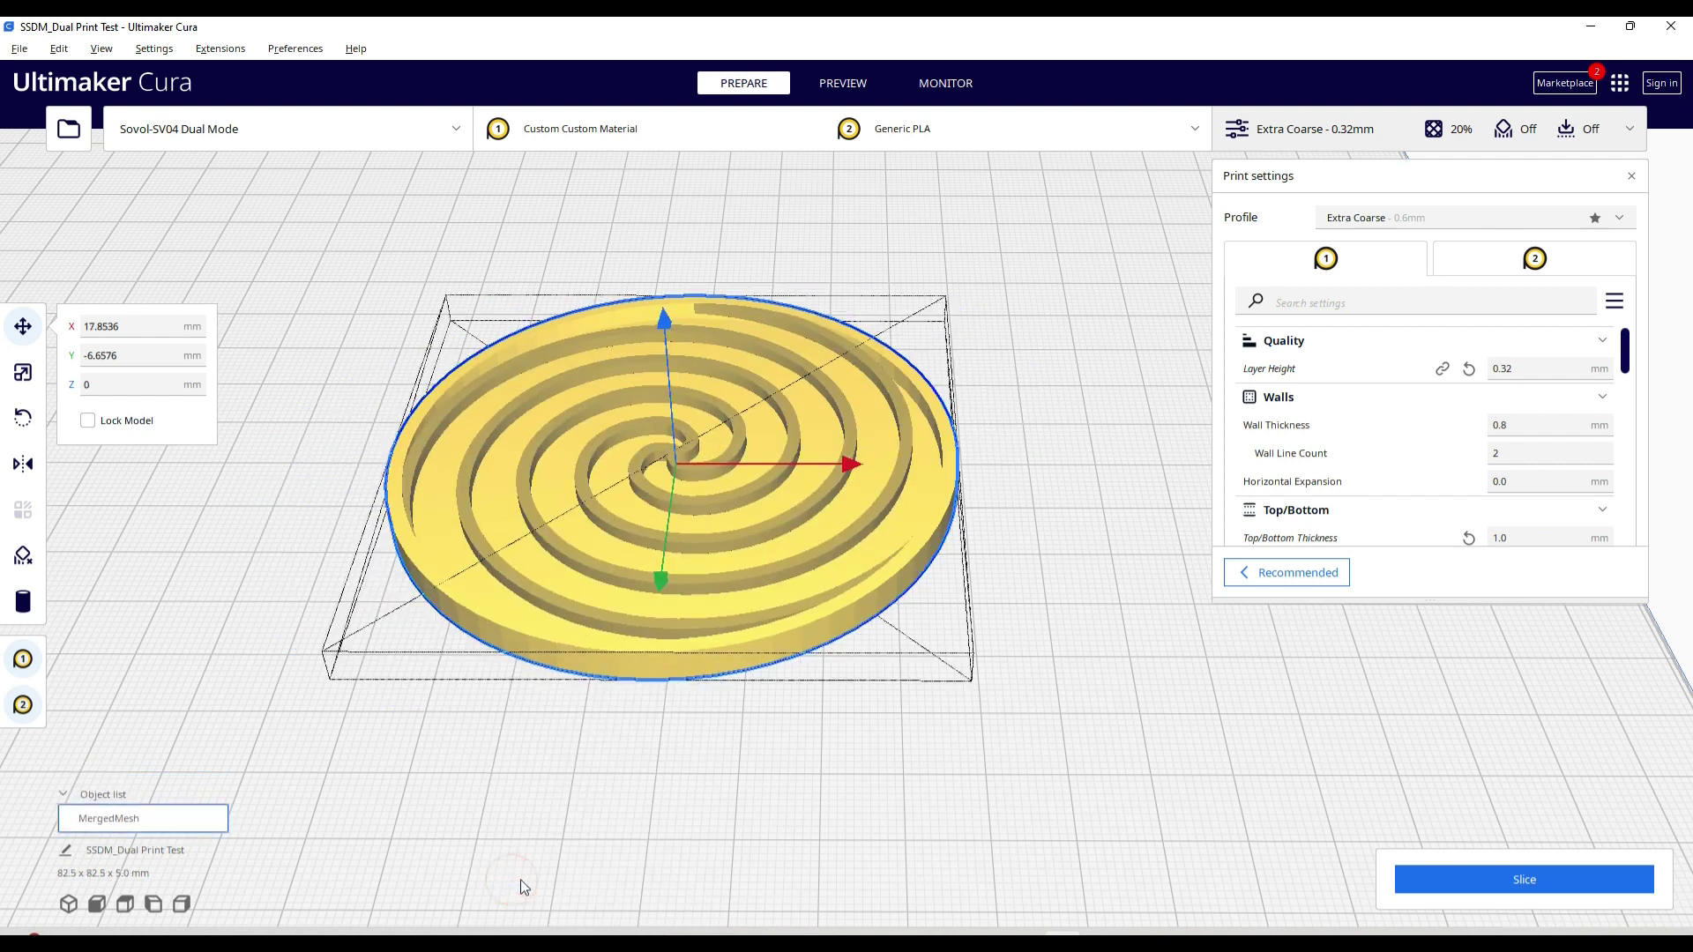
{"action": "left_click", "coordinate": [652, 710]}
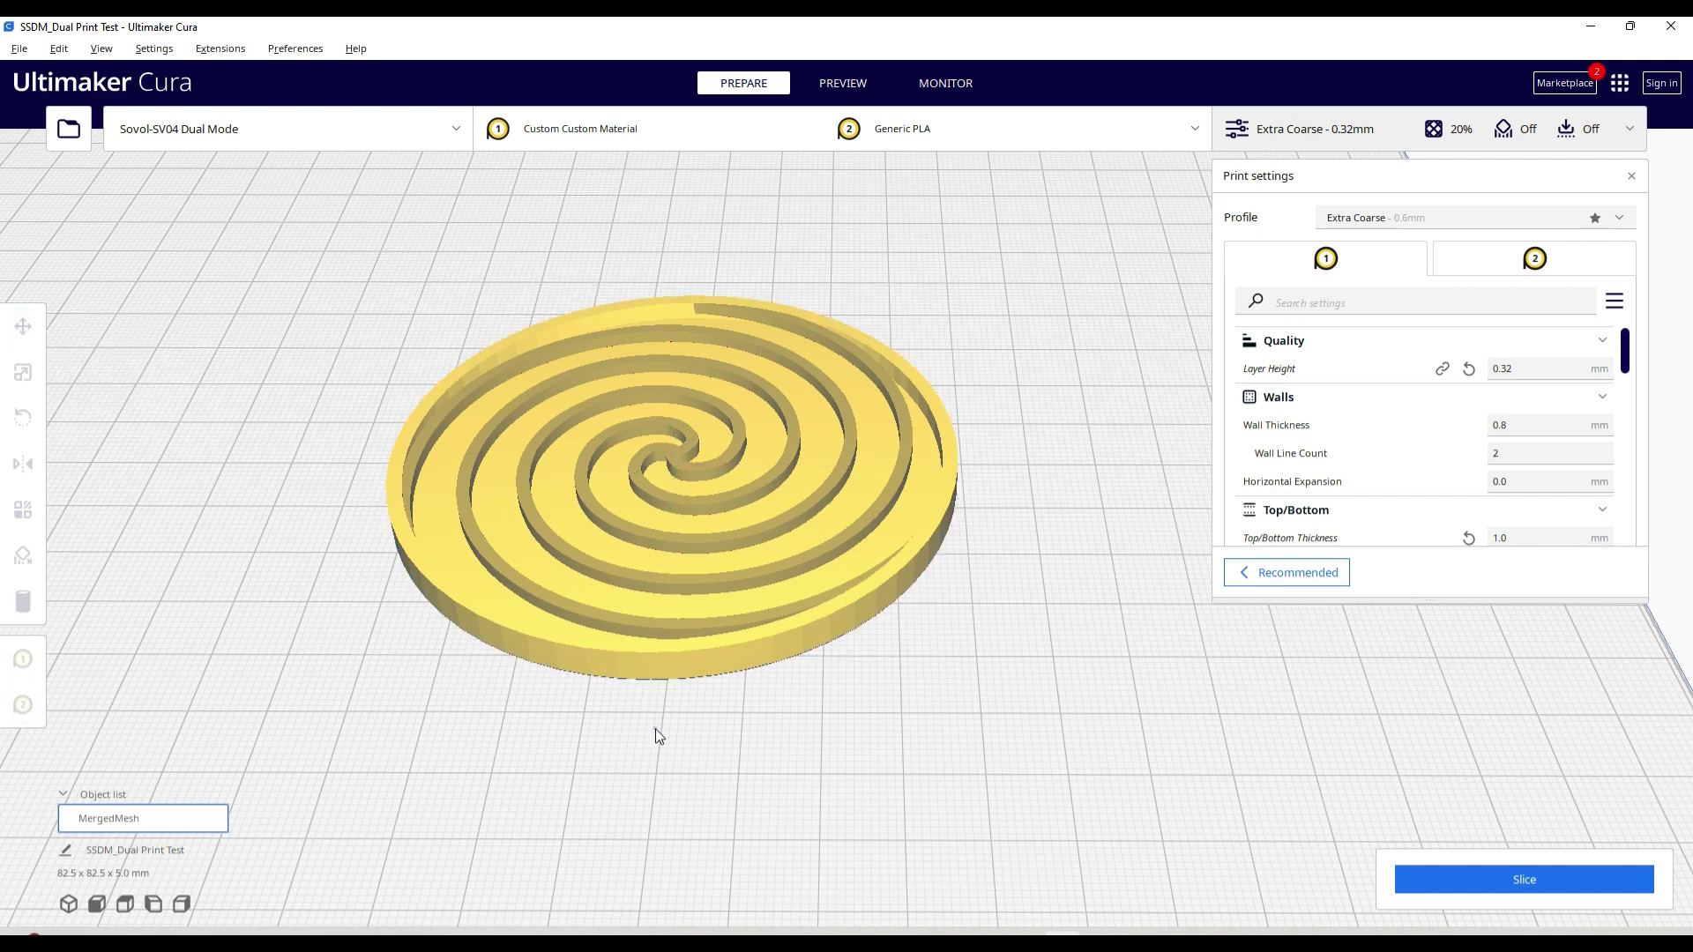
{"action": "right_click", "coordinate": [659, 701]}
{"action": "scroll", "coordinate": [659, 702], "scroll_direction": "up", "scroll_amount": 2}
{"action": "left_click", "coordinate": [1126, 411]}
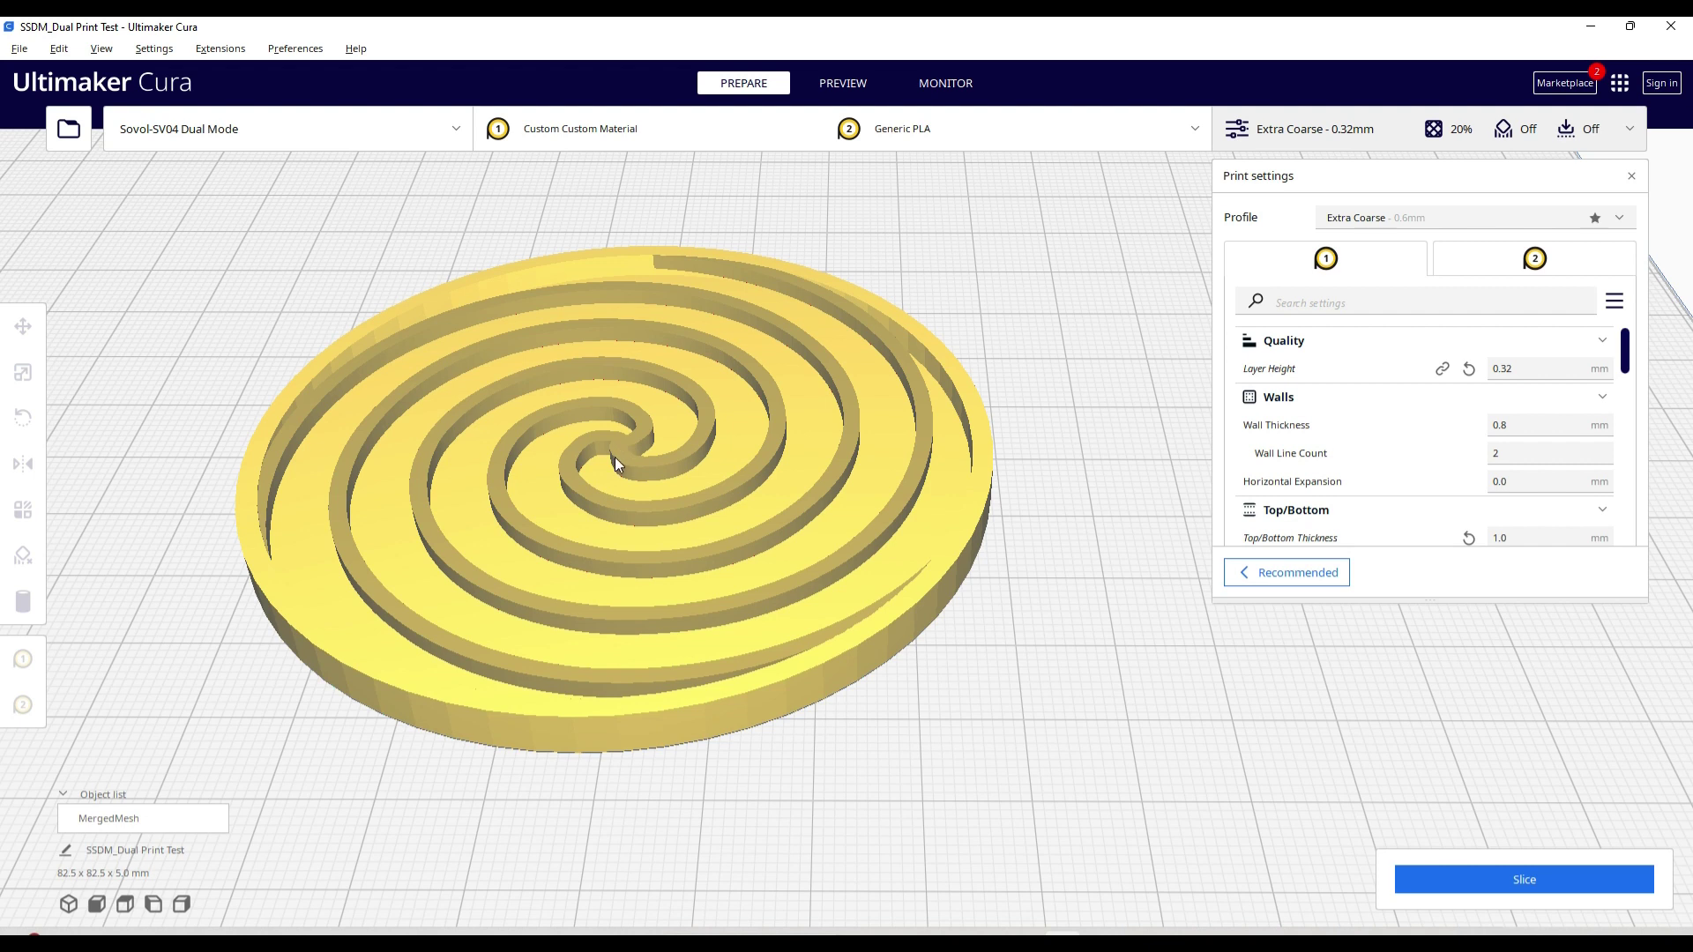
{"action": "scroll", "coordinate": [614, 458], "scroll_direction": "up", "scroll_amount": 5}
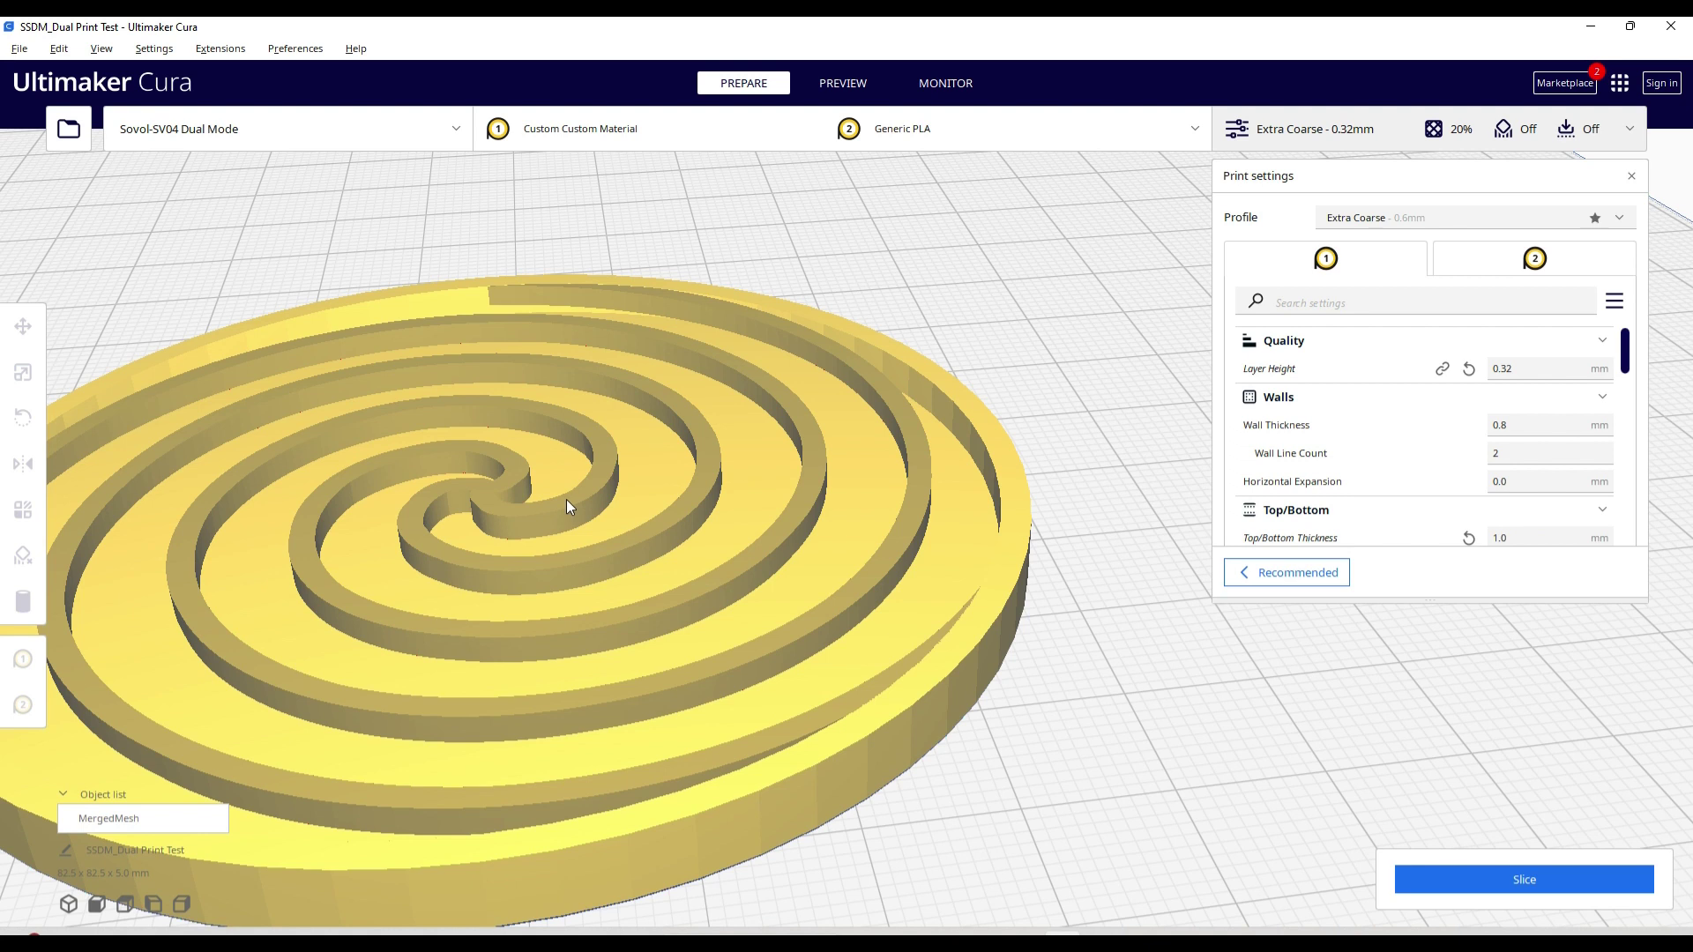
{"action": "scroll", "coordinate": [566, 499], "scroll_direction": "down", "scroll_amount": 4}
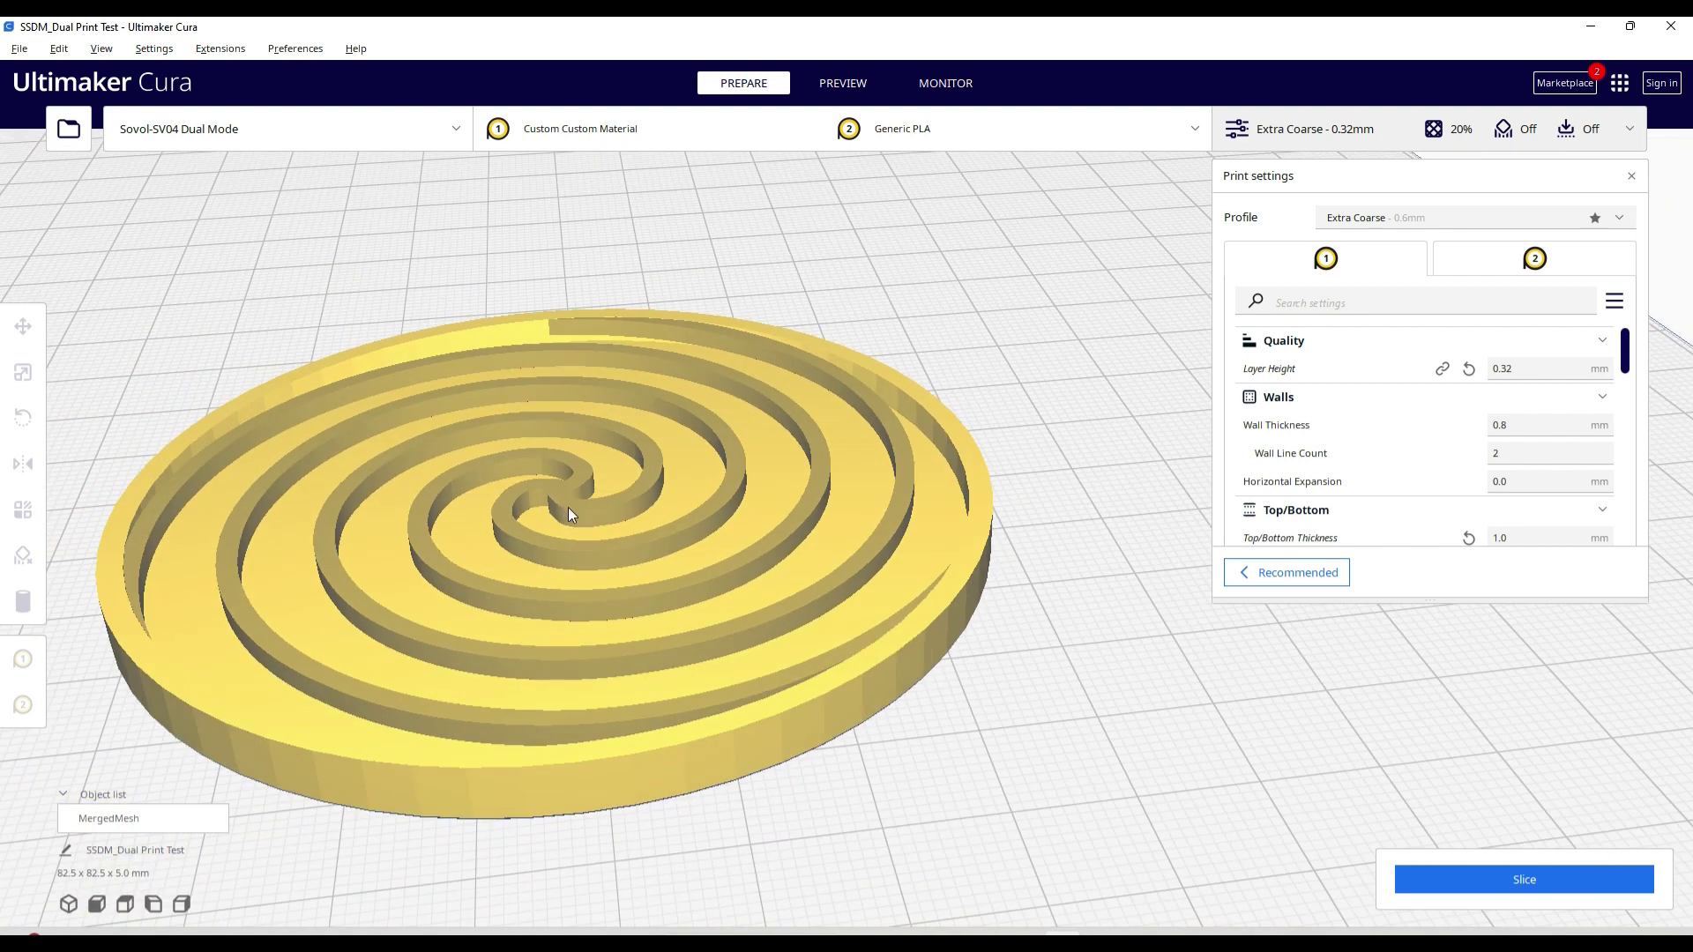
{"action": "mouse_move", "coordinate": [568, 507]}
{"action": "right_mouse_down"}
{"action": "mouse_move", "coordinate": [679, 570]}
{"action": "mouse_move", "coordinate": [646, 570]}
{"action": "right_mouse_up"}
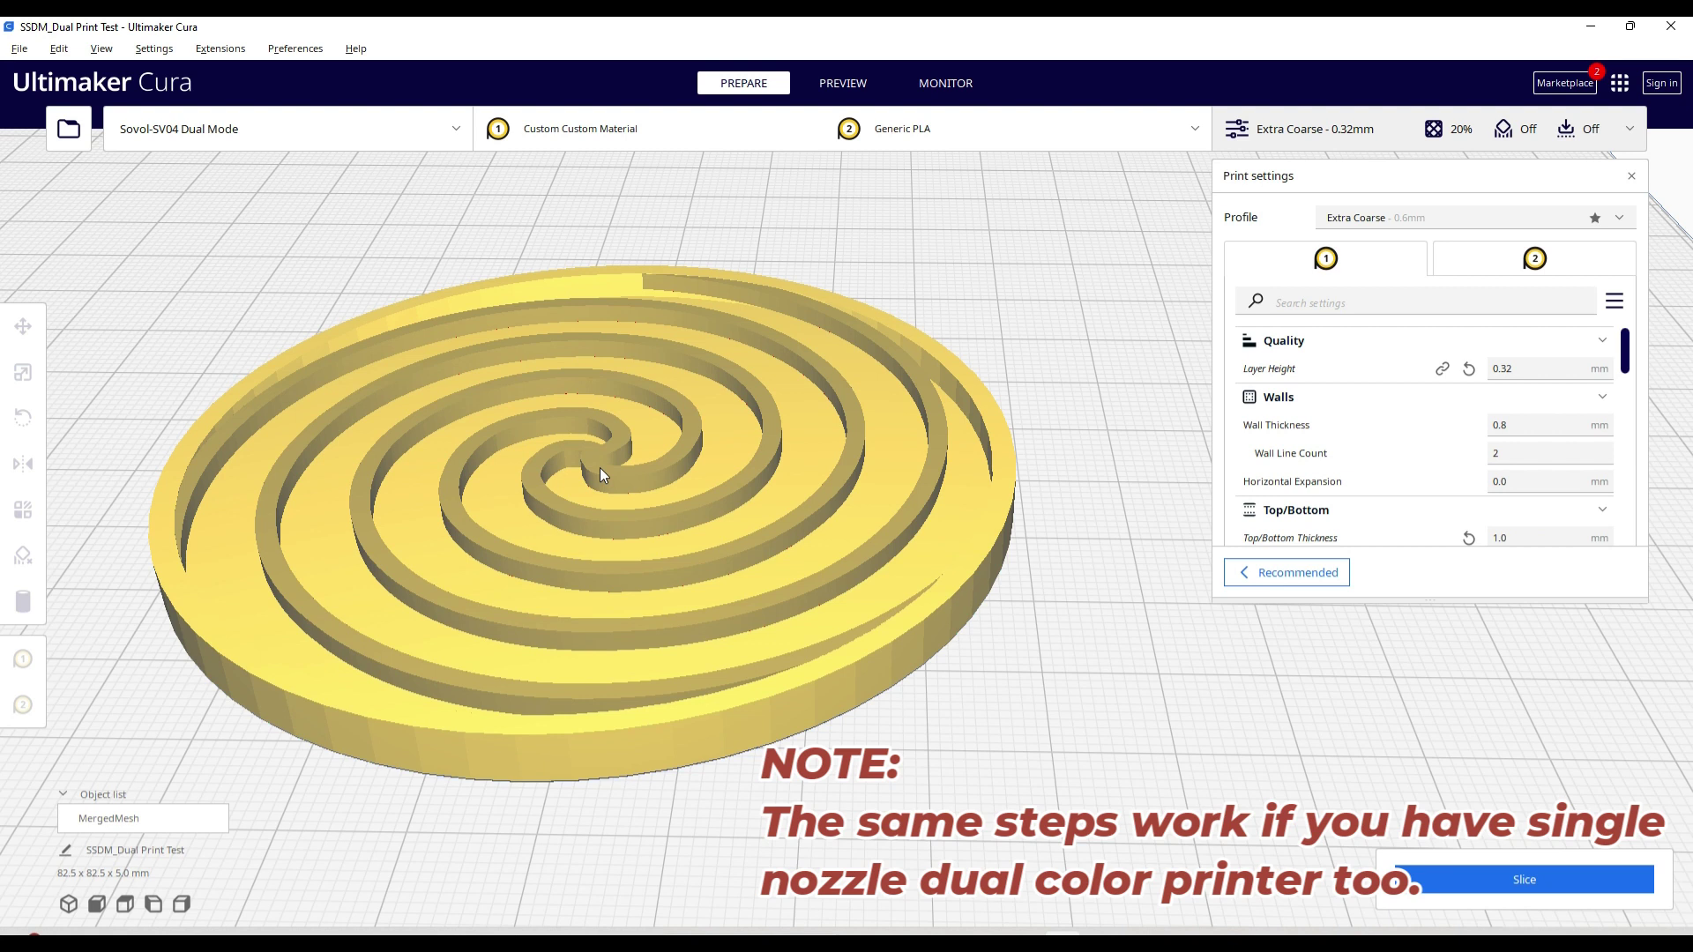
Review extruder 1 and 2 print settings, then slice the coaster for about 19 g of filament
{"action": "left_click", "coordinate": [1512, 251]}
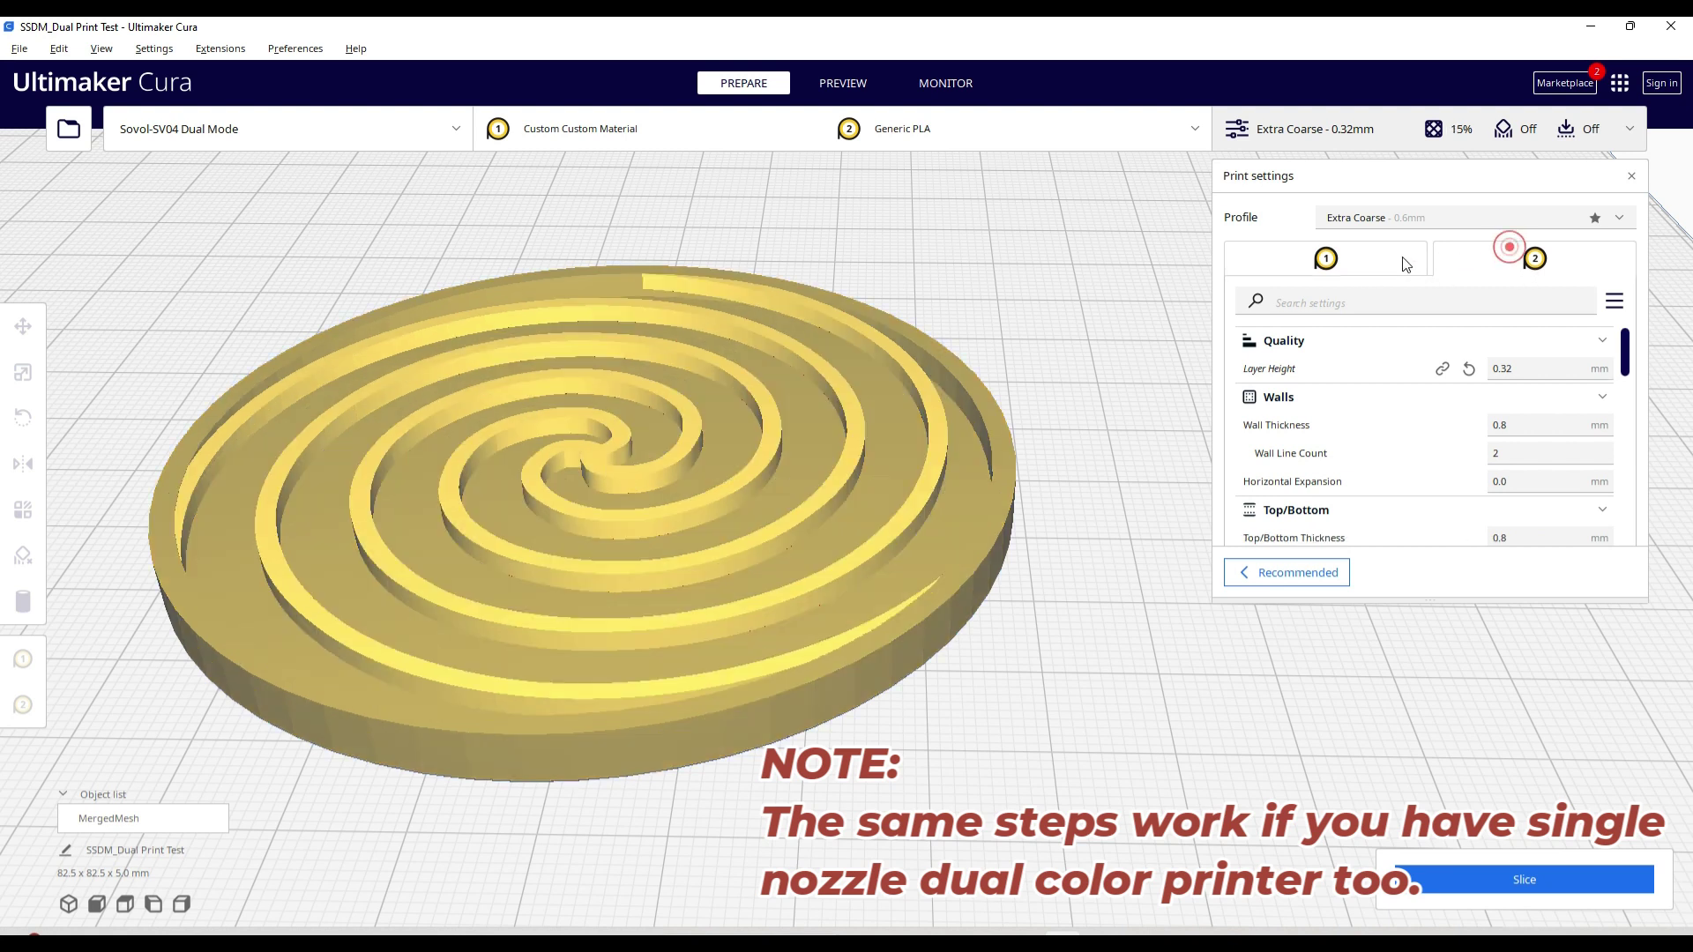
{"action": "left_click", "coordinate": [1397, 261]}
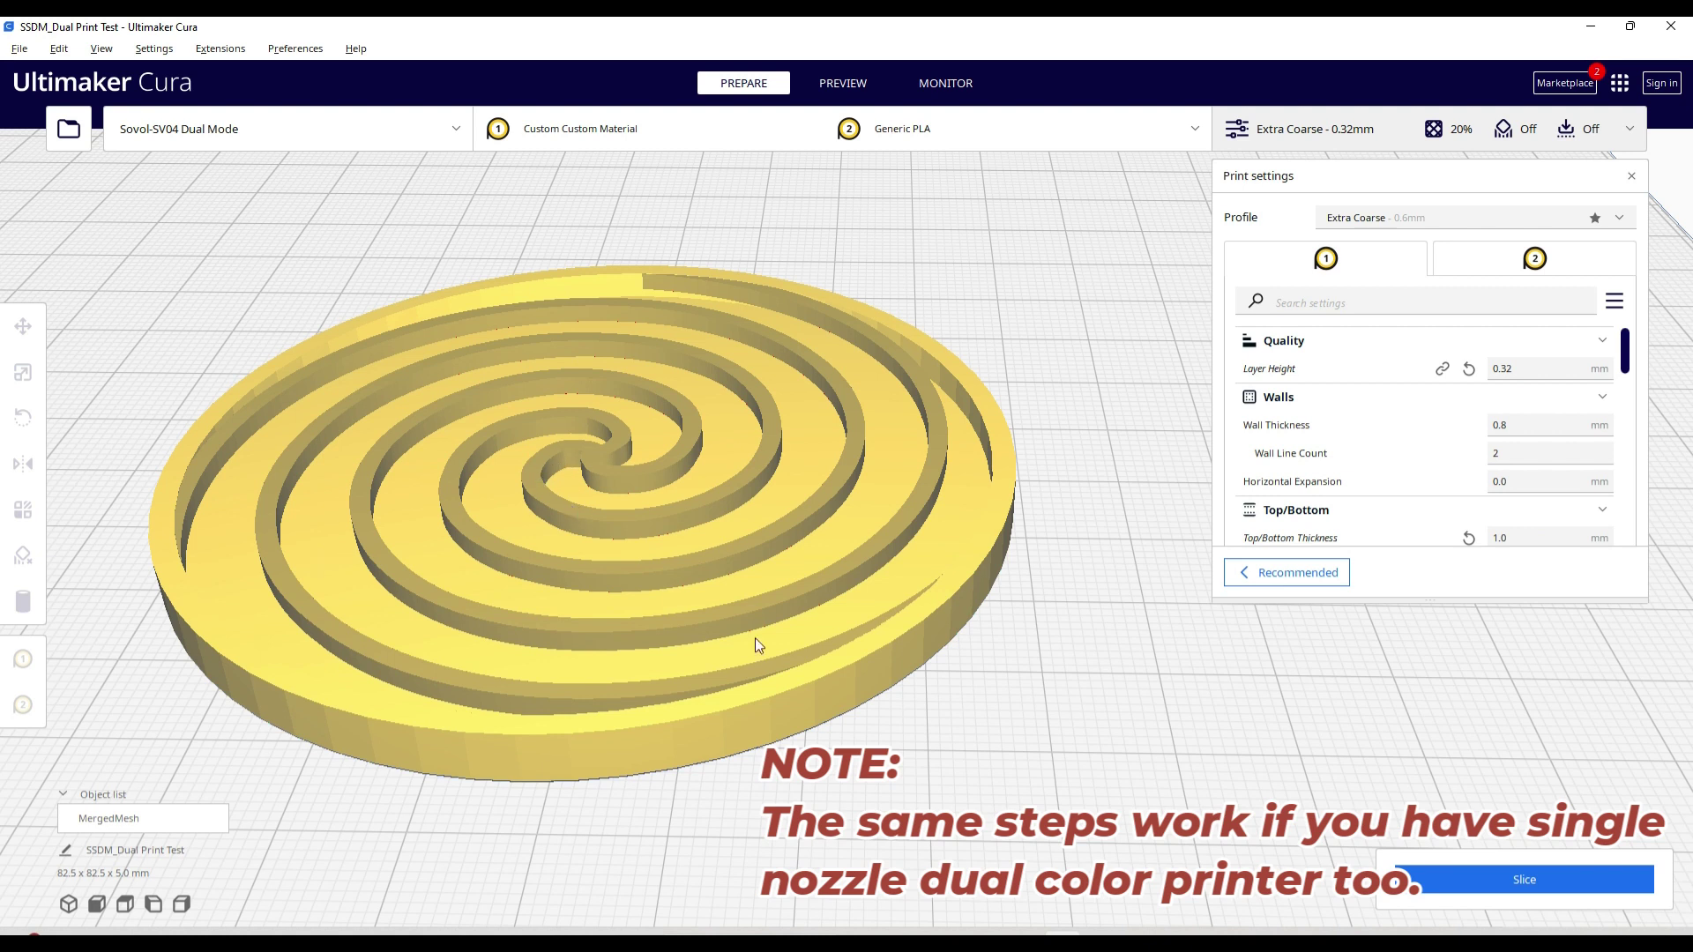
{"action": "left_click", "coordinate": [1524, 879]}
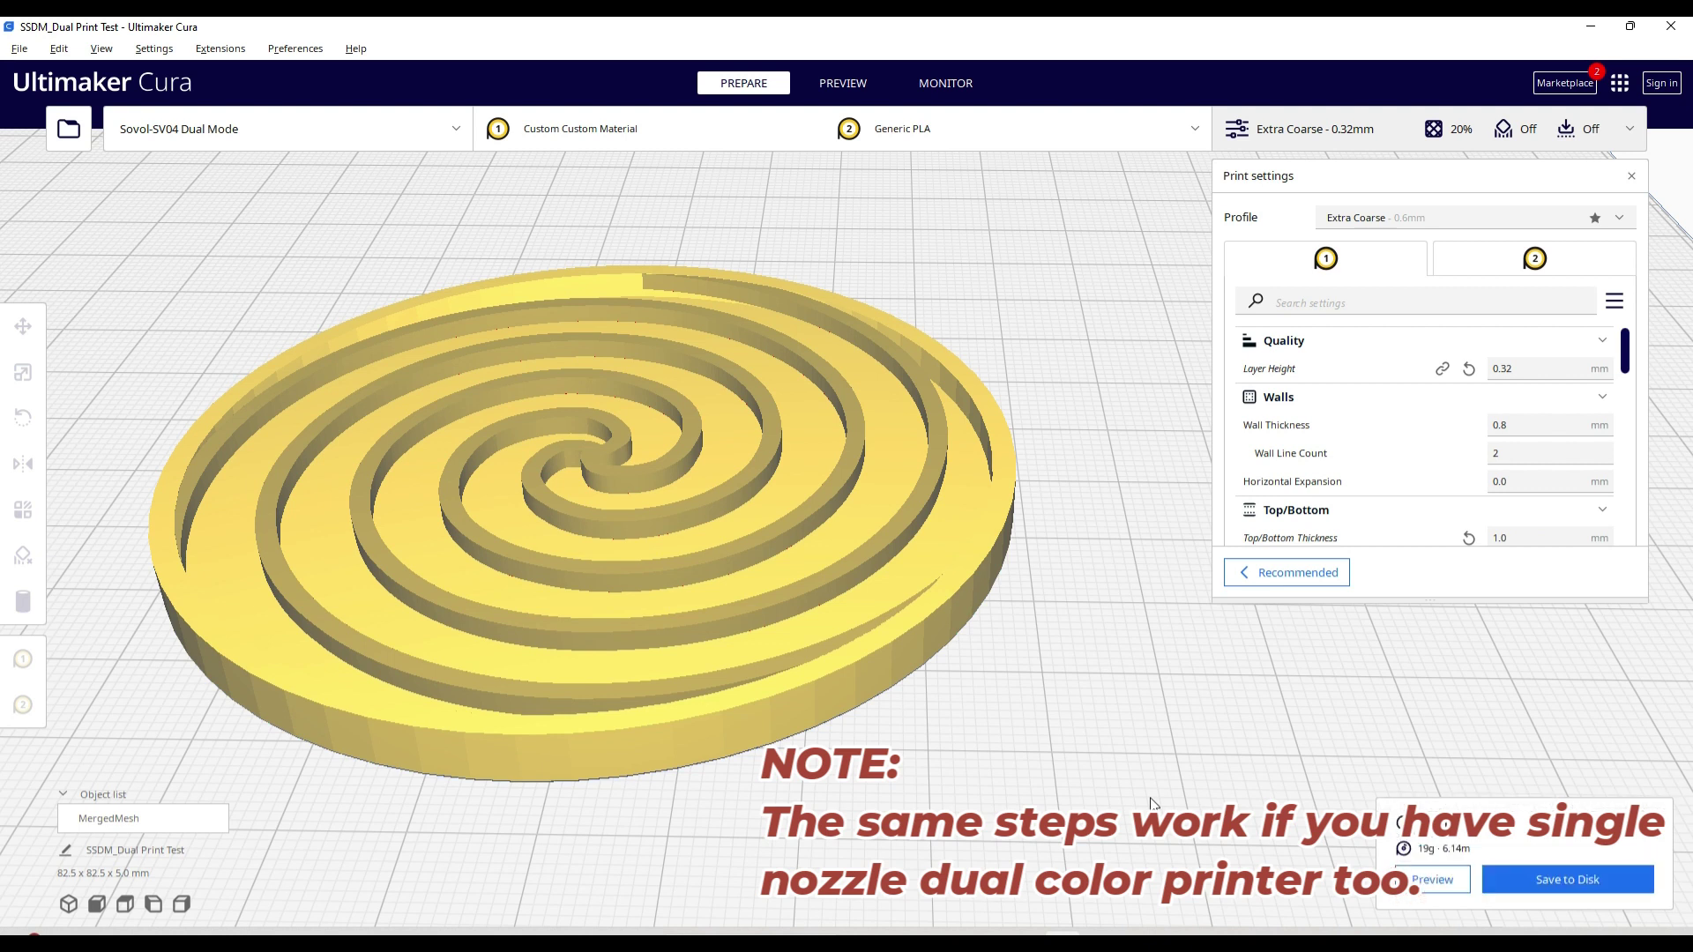